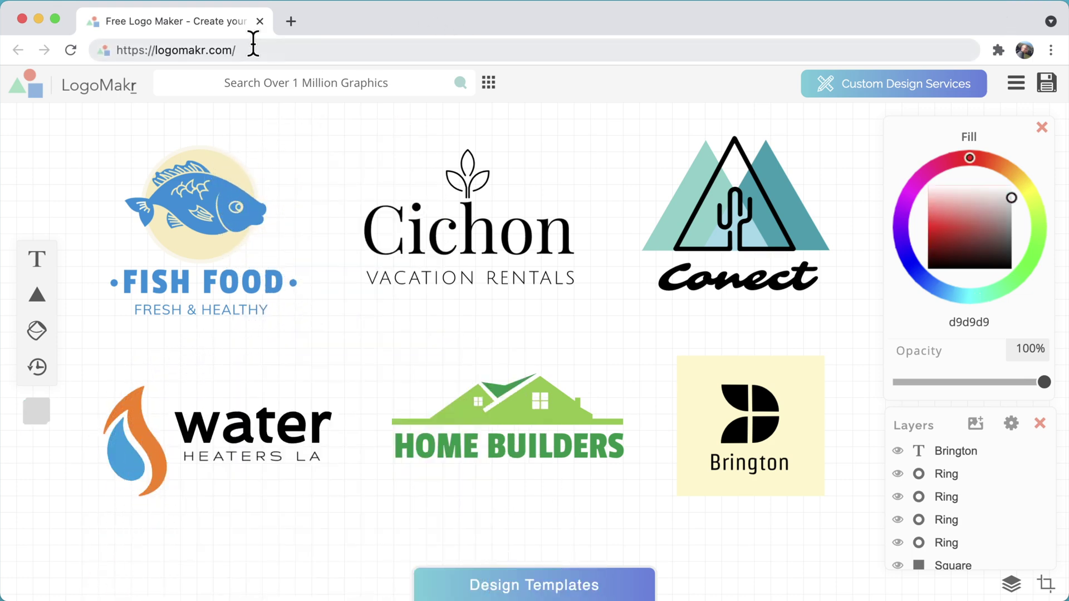
Open logomakr.com in a new browser tab and start a new blank design.
click(291, 21)
text(logo)
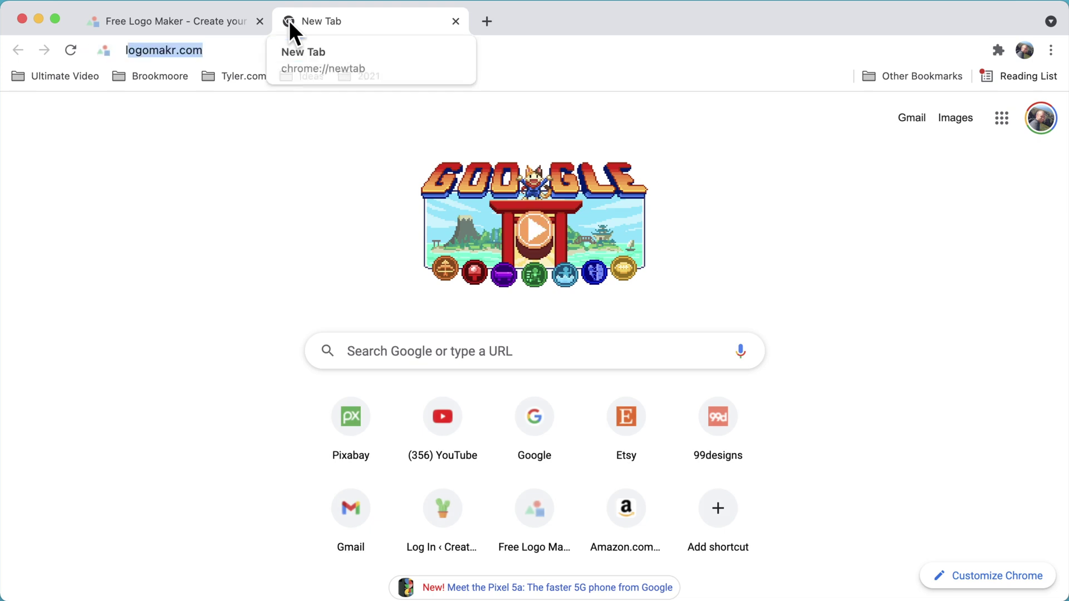
text(makr.com)
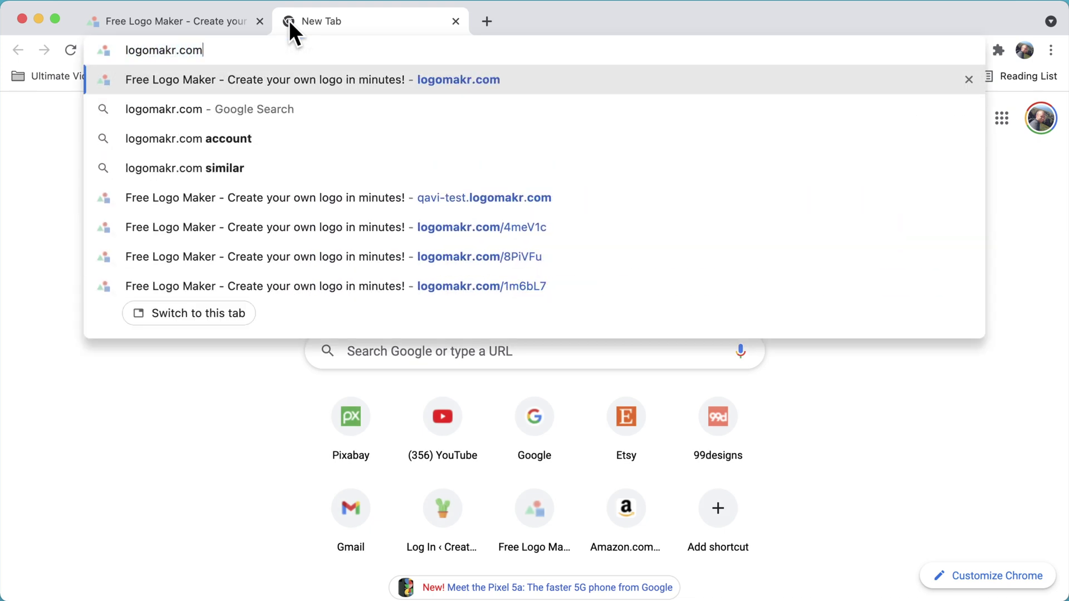
key(Return)
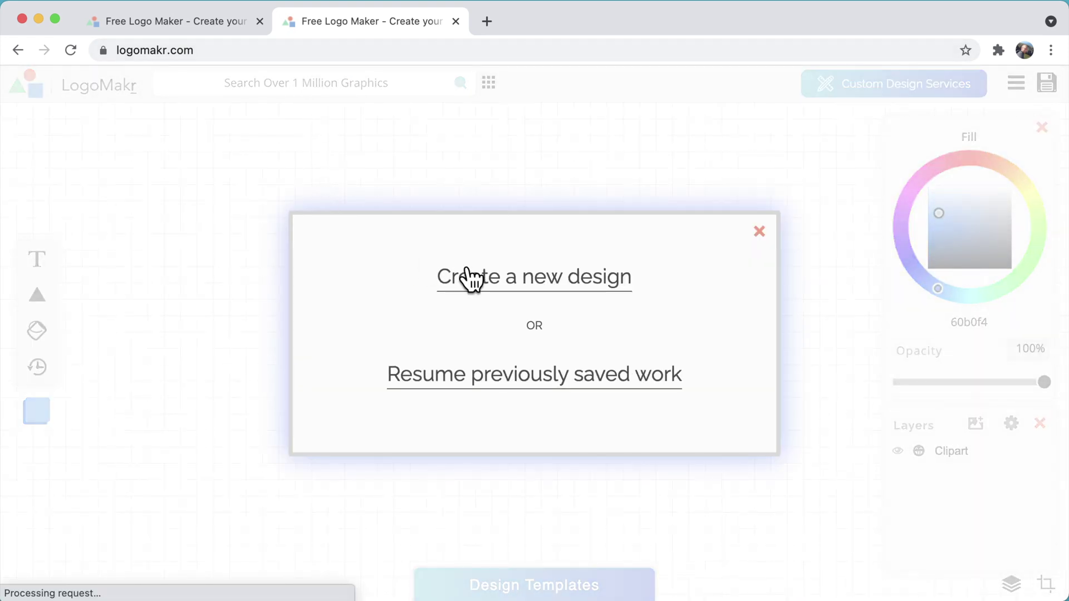
click(476, 278)
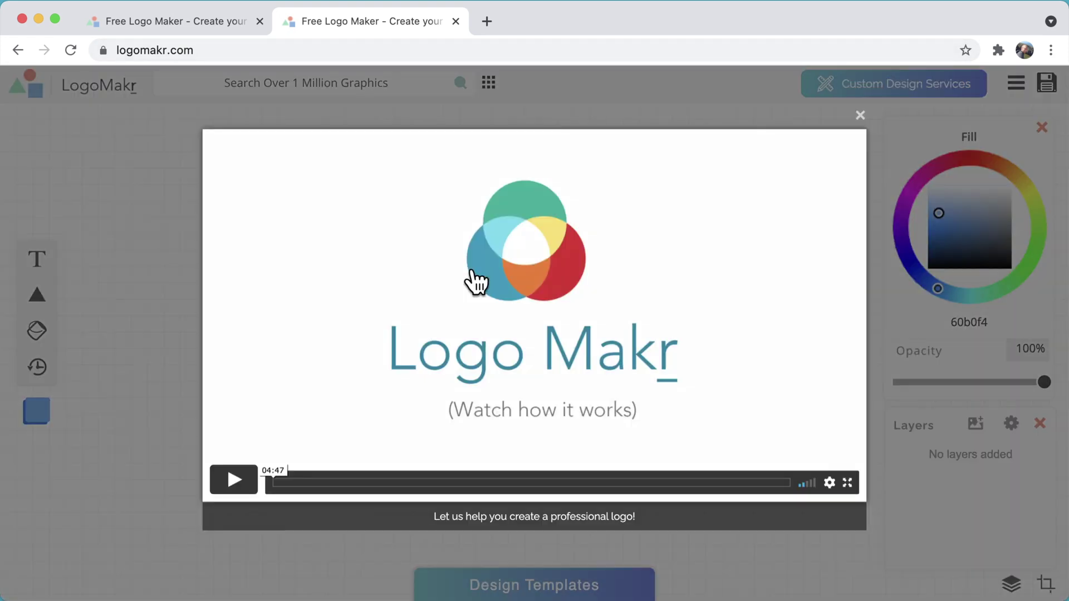
Dismiss the intro video and tour tip, and briefly open and close the templates gallery.
click(157, 247)
click(172, 252)
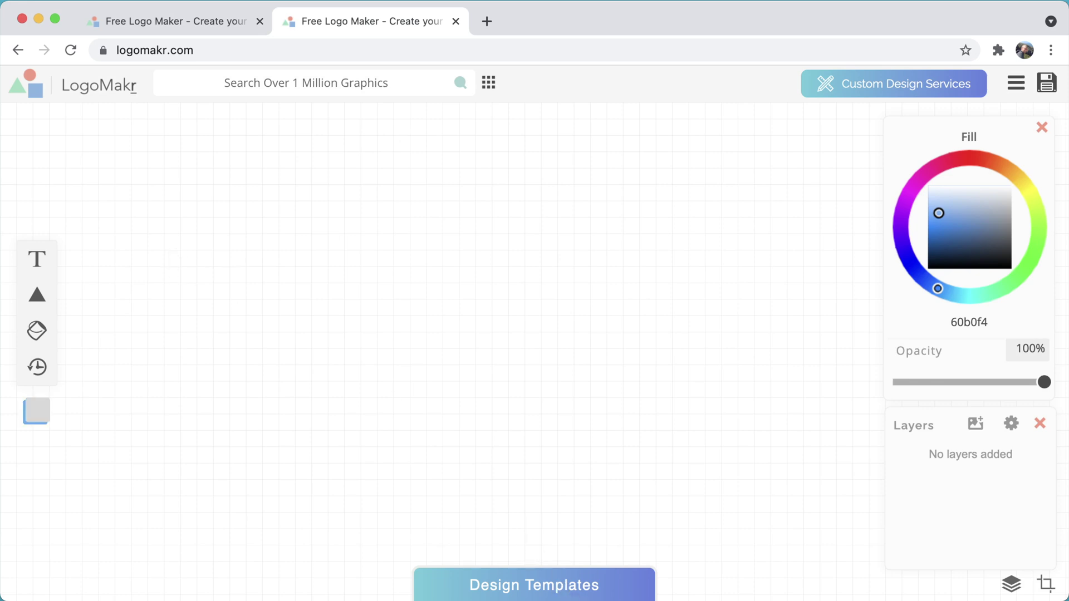
click(576, 591)
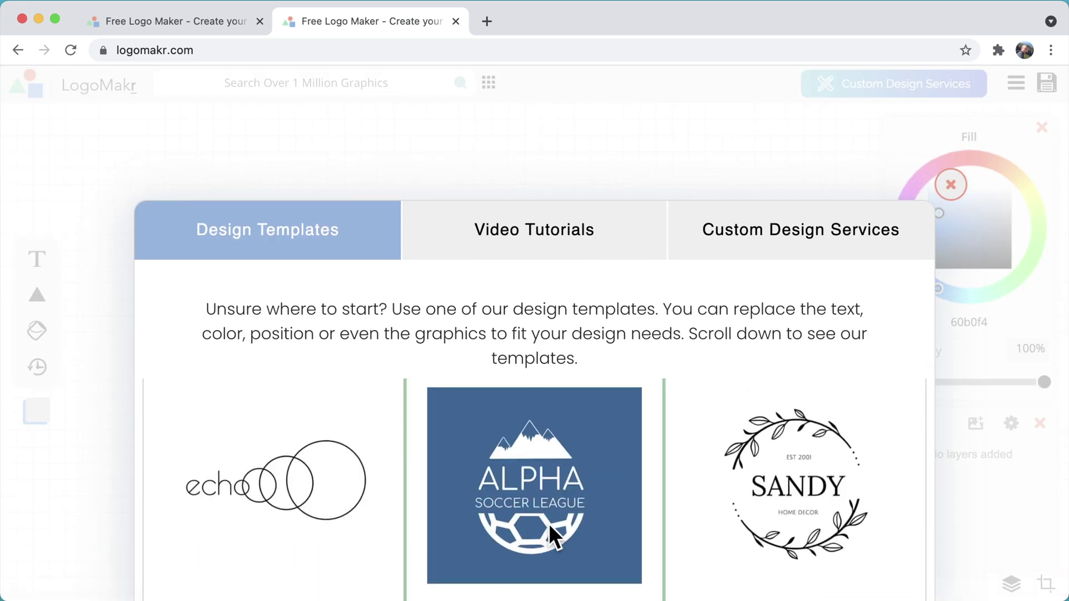
click(451, 123)
Search the graphics for 'dog' and place the pointing dog on the canvas.
click(353, 91)
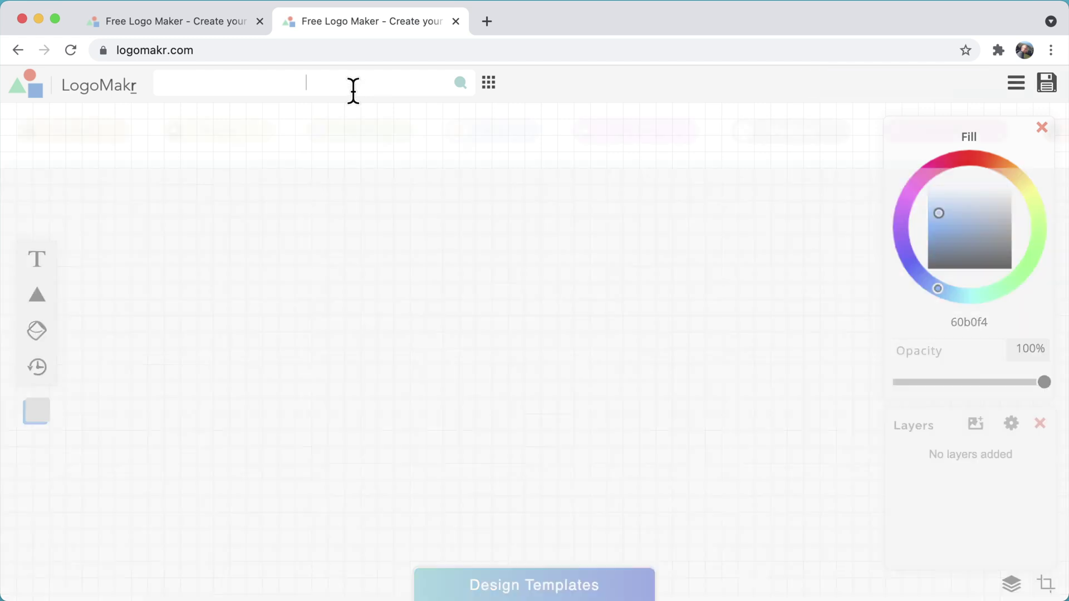
text(dog)
key(Return)
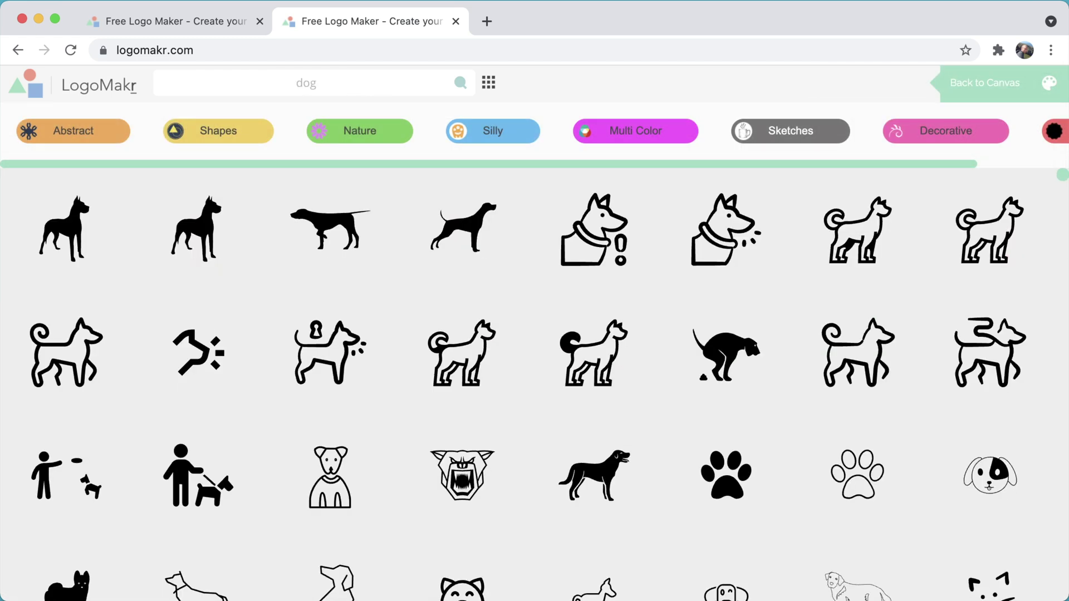
click(333, 225)
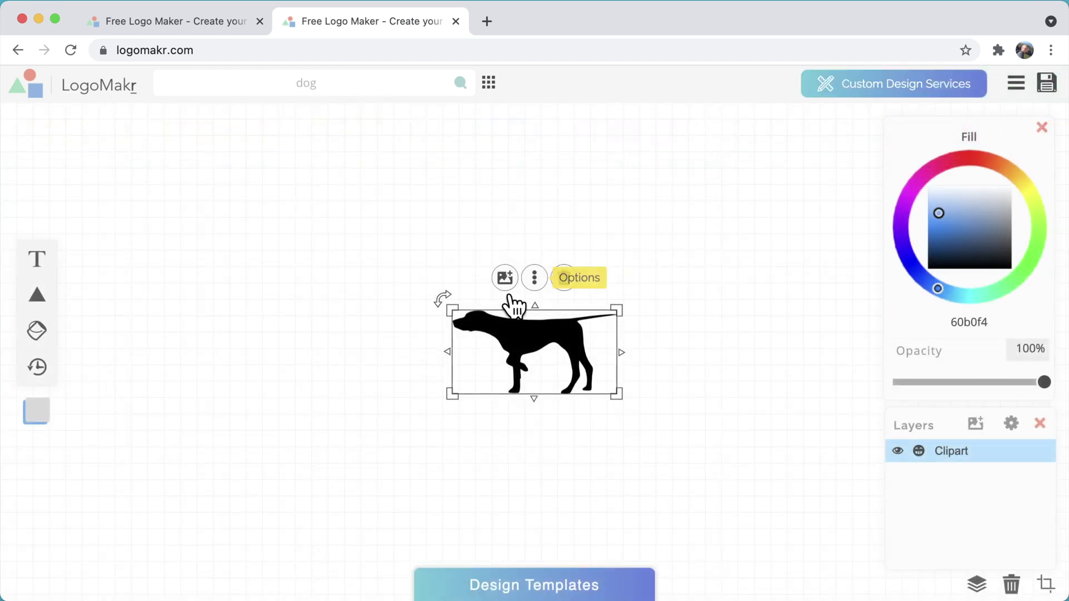
Add a text box below the dog, then move the dog and text together up and left.
click(35, 260)
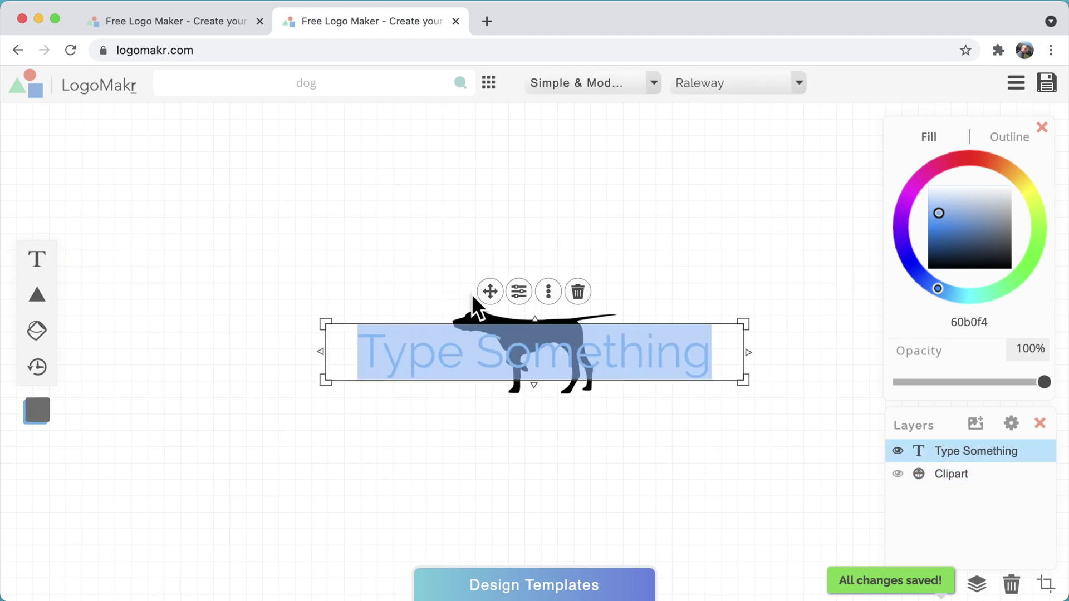
drag(489, 291, 507, 388)
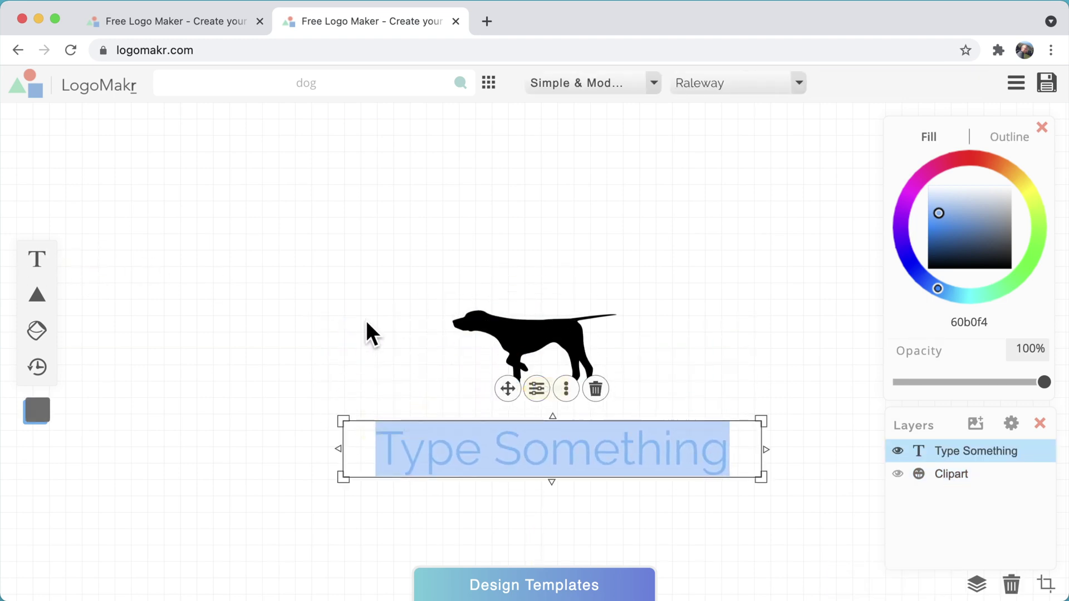
click(311, 303)
drag(323, 279, 663, 494)
drag(605, 441, 544, 362)
Delete the dog and text, then scroll the templates gallery to the Venus Home Technologies row.
click(513, 194)
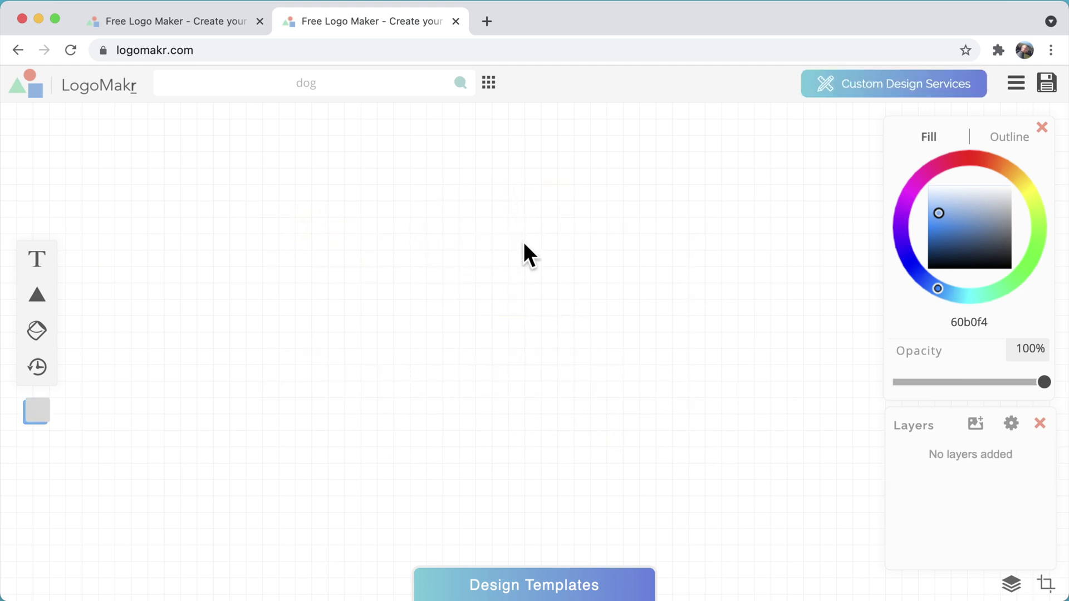
click(535, 588)
scroll(544, 477, down, 6)
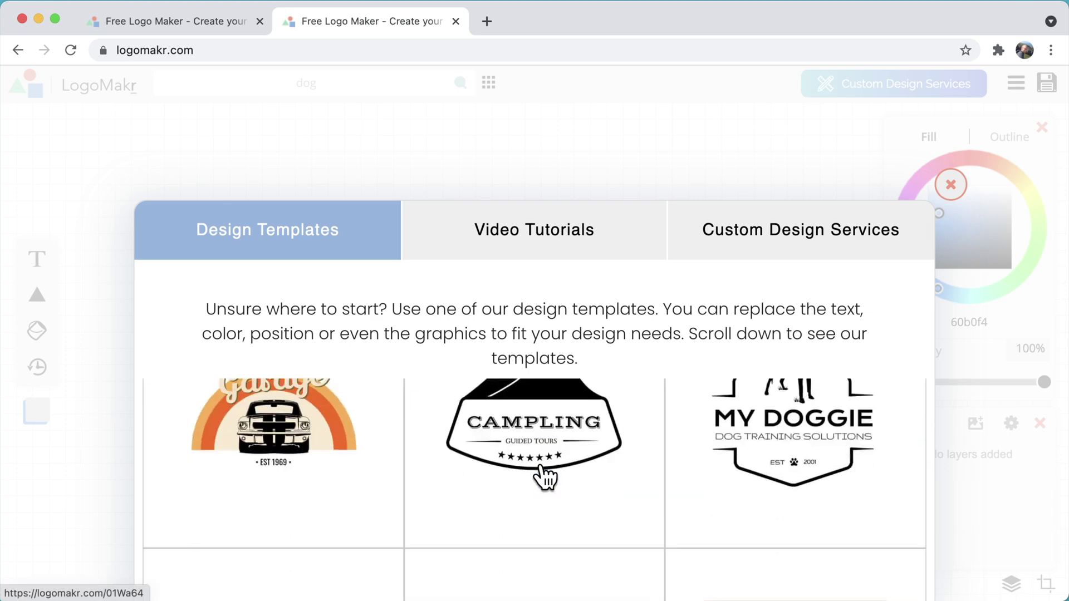
scroll(544, 477, down, 10)
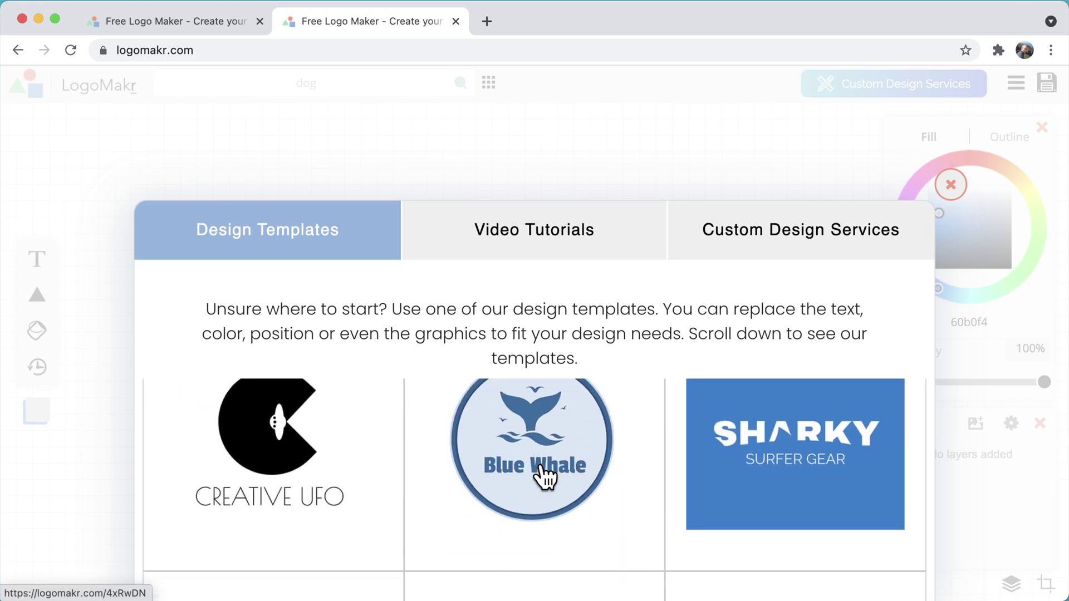
scroll(544, 477, down, 10)
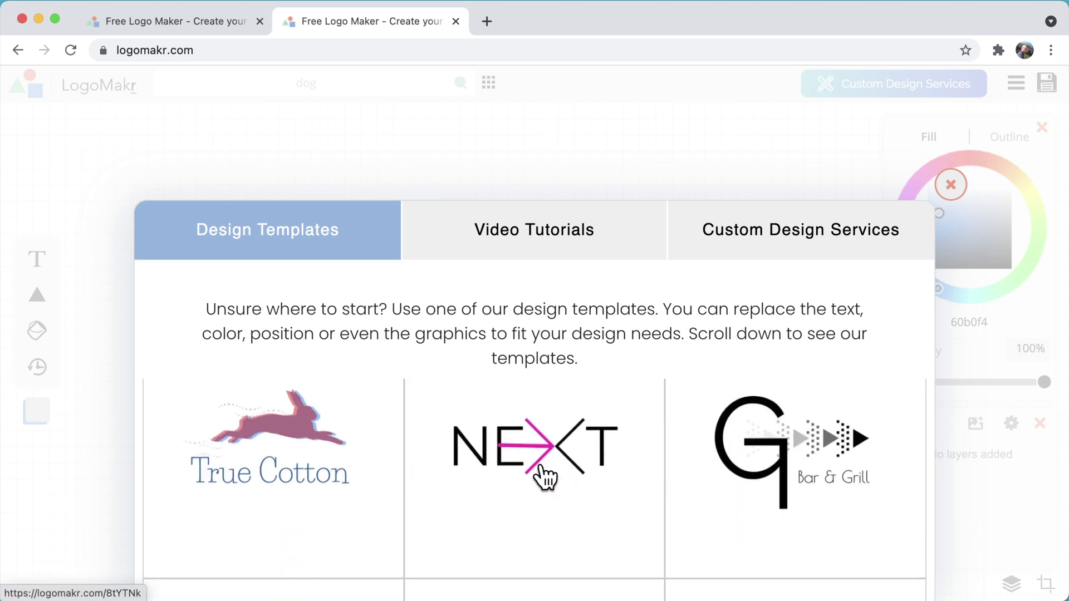
scroll(543, 476, down, 10)
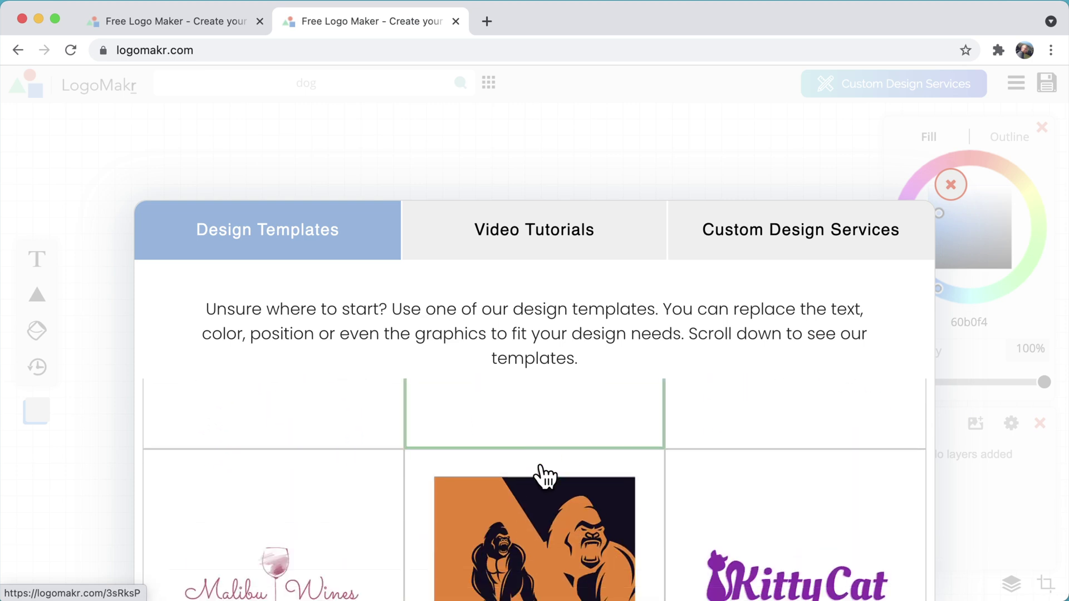
scroll(538, 459, down, 10)
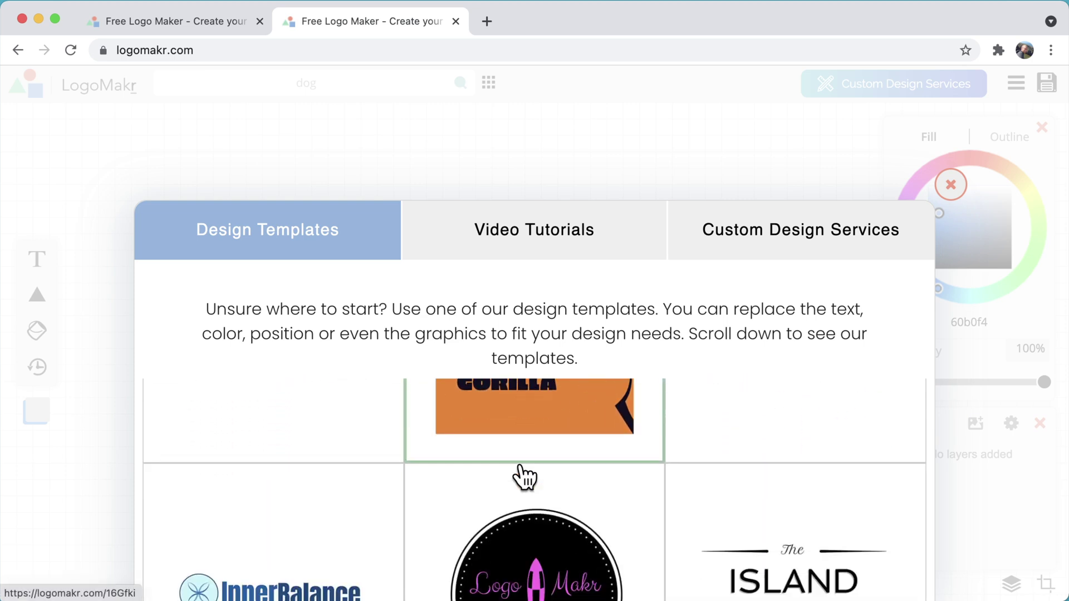
scroll(525, 477, down, 10)
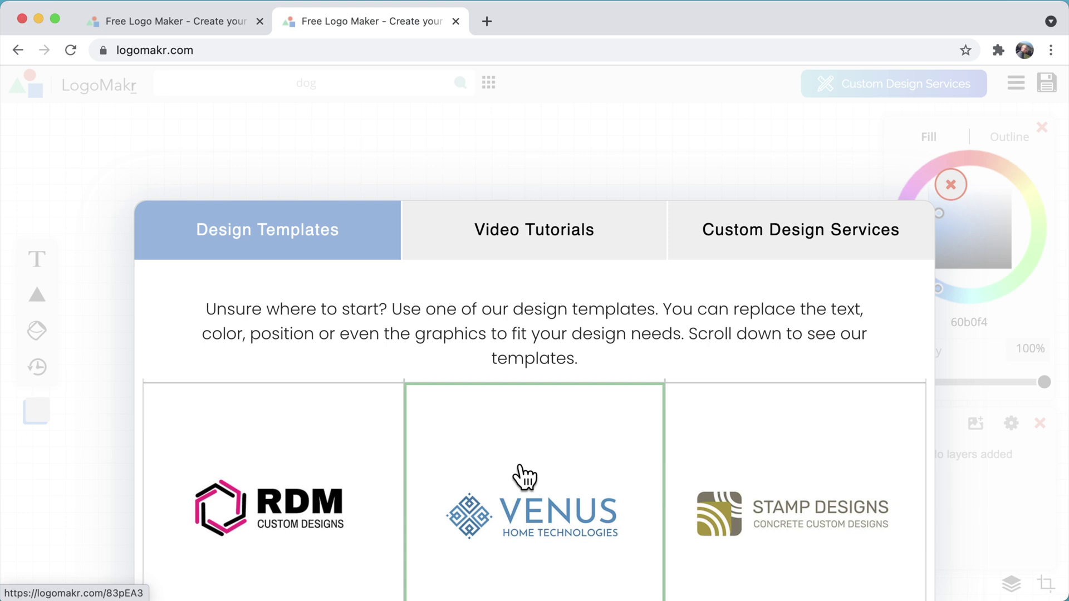
scroll(523, 477, down, 1)
scroll(523, 477, up, 3)
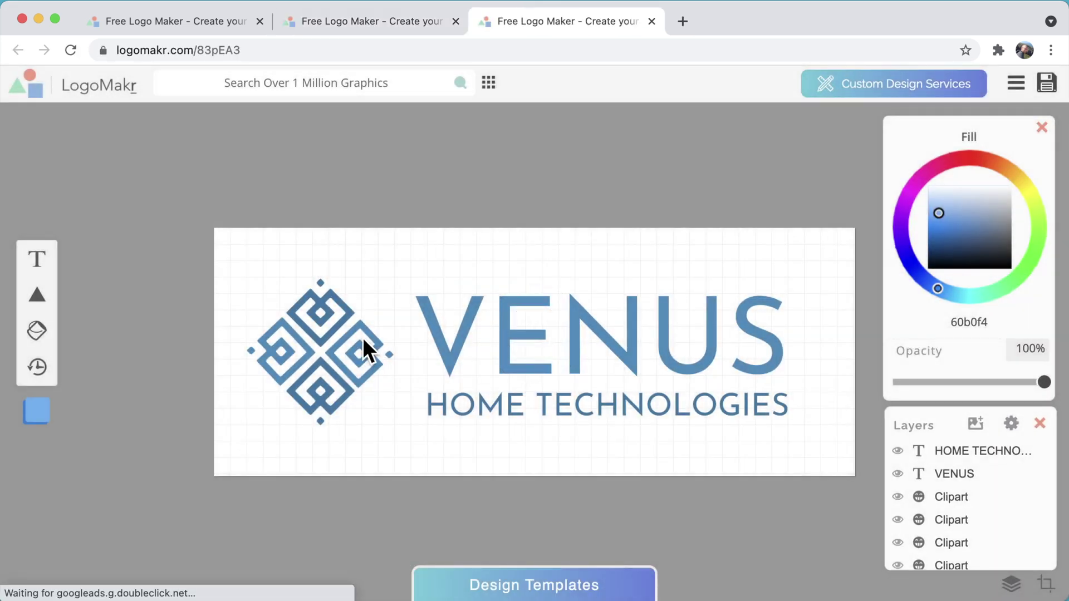
Inspect the Venus emblem pieces and its VENUS and HOME TECHNOLOGIES text, then return to the first tab.
click(314, 356)
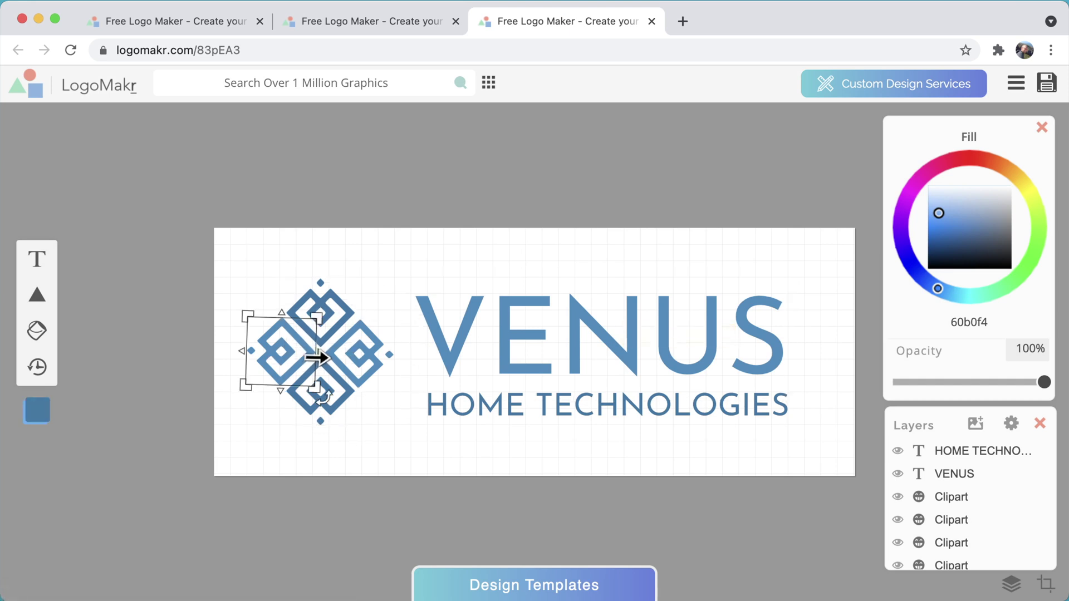
click(567, 328)
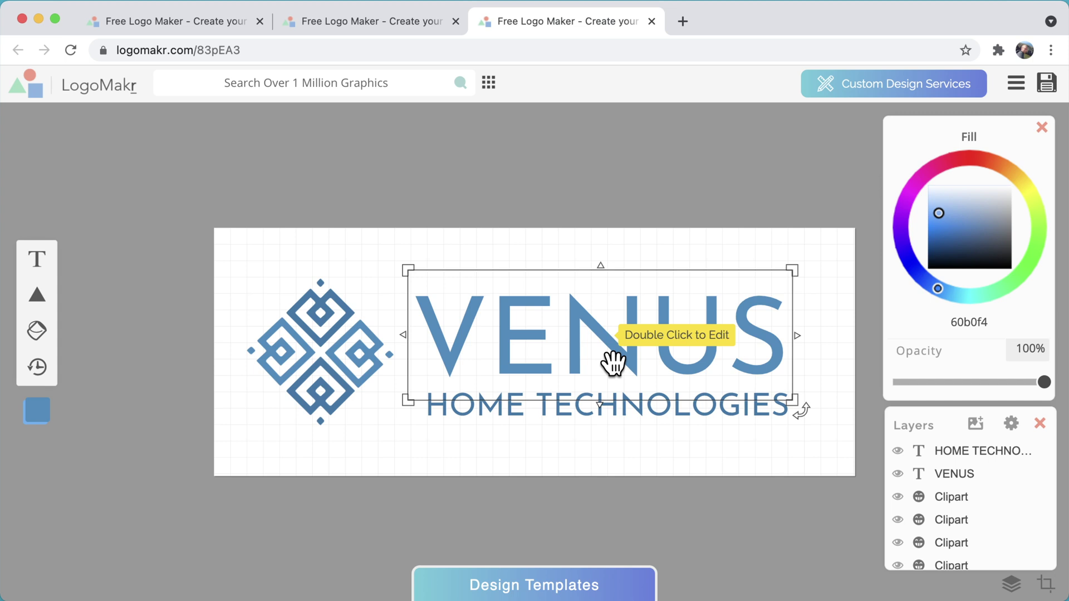
click(282, 348)
click(575, 351)
click(356, 393)
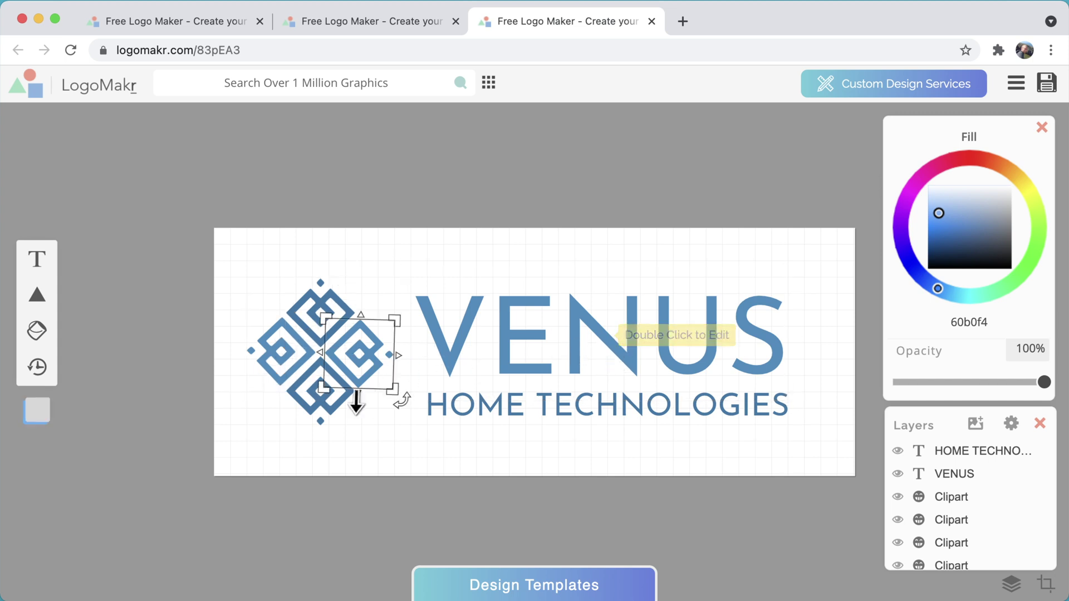
click(558, 423)
click(539, 362)
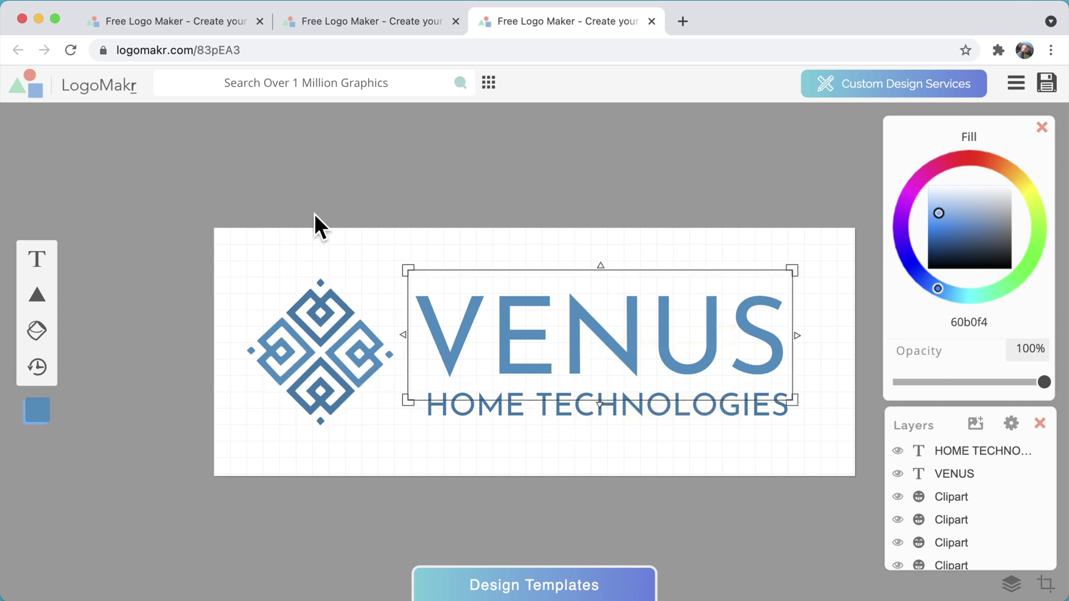
click(186, 16)
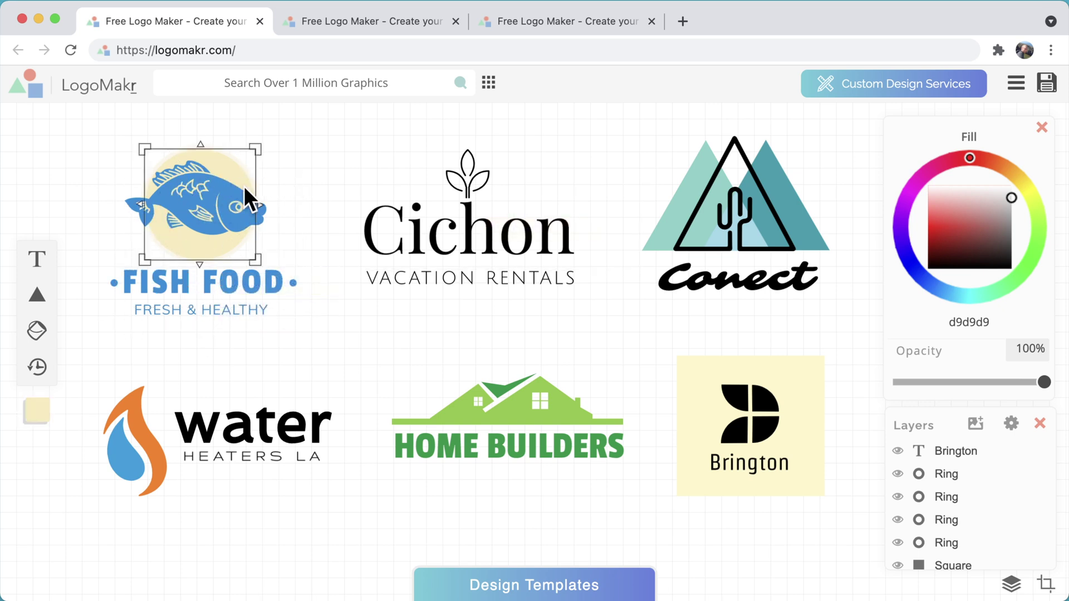
Replace the Fish Food fish with a 'house' circle icon, rotated upright above the title.
click(206, 198)
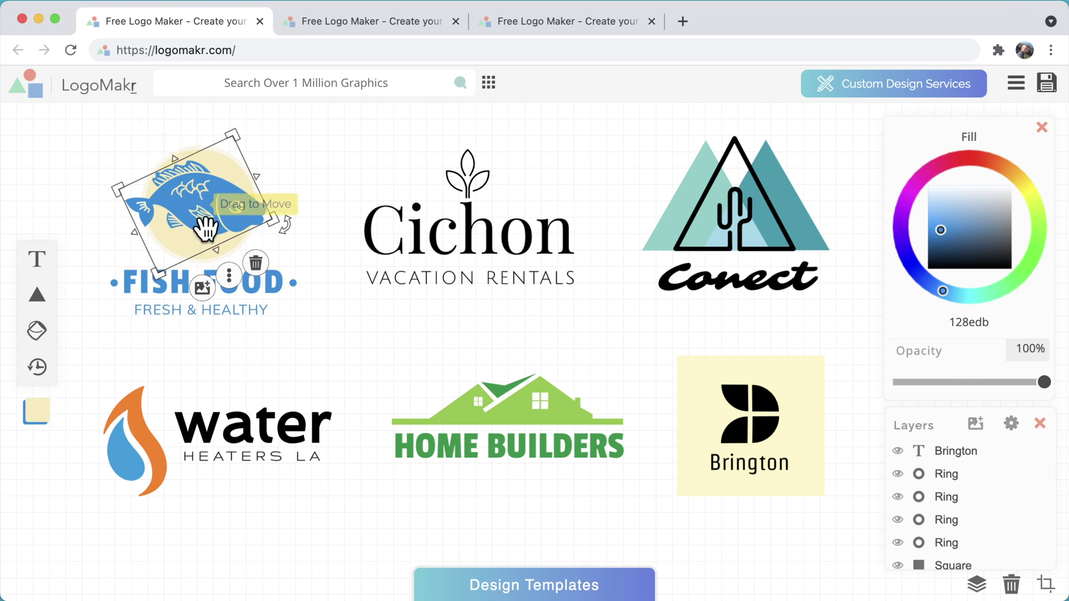
click(203, 289)
click(373, 181)
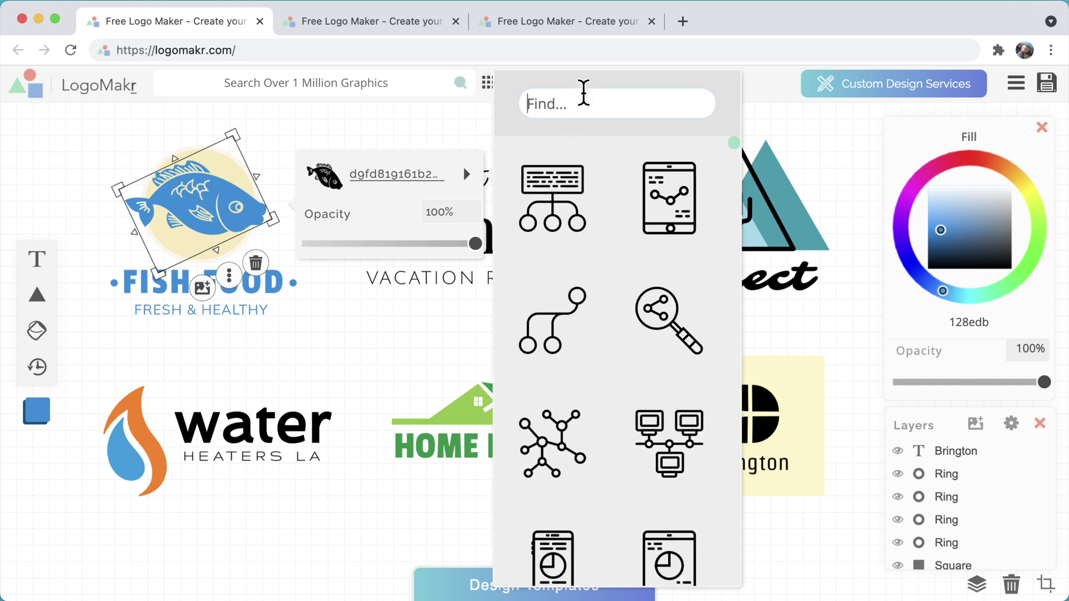
text(house)
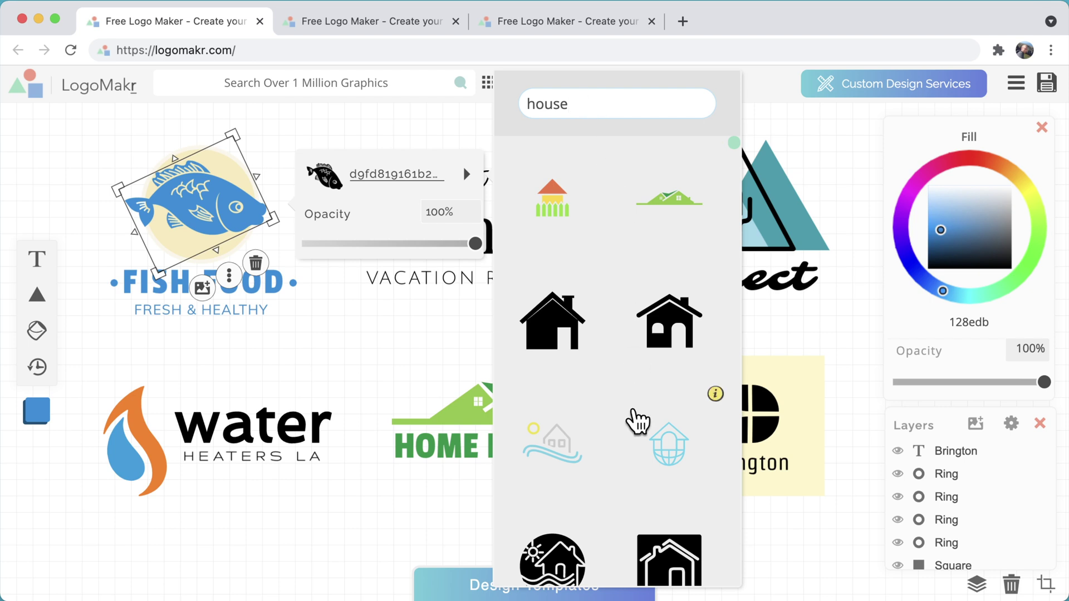
scroll(639, 426, down, 7)
click(571, 215)
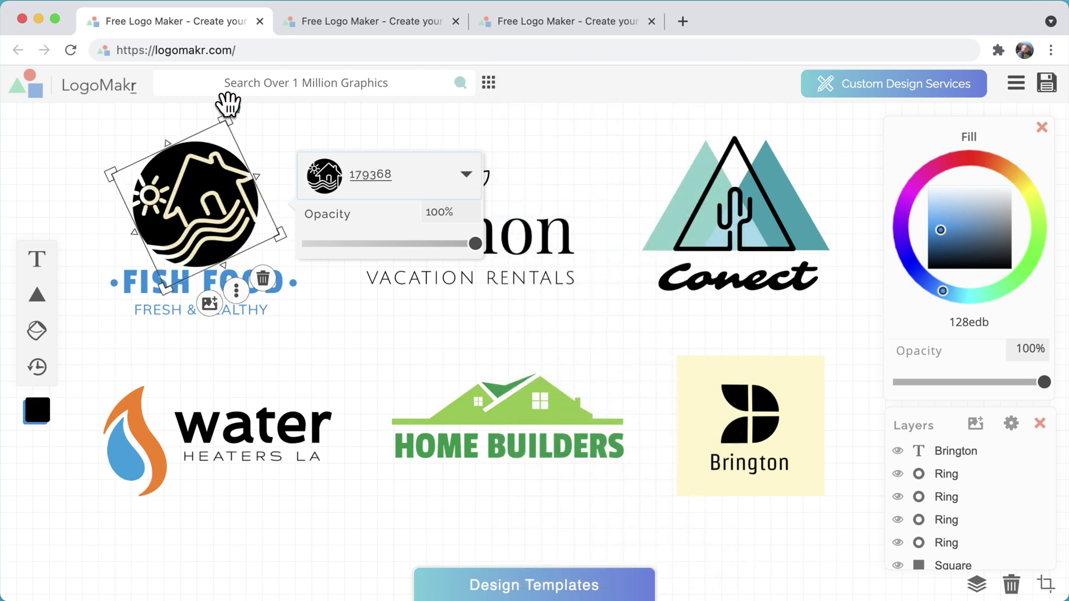
drag(230, 103, 206, 172)
drag(167, 213, 266, 170)
Fill the backing circle light blue (c8e1f8) and move the black house icon back onto it.
click(191, 181)
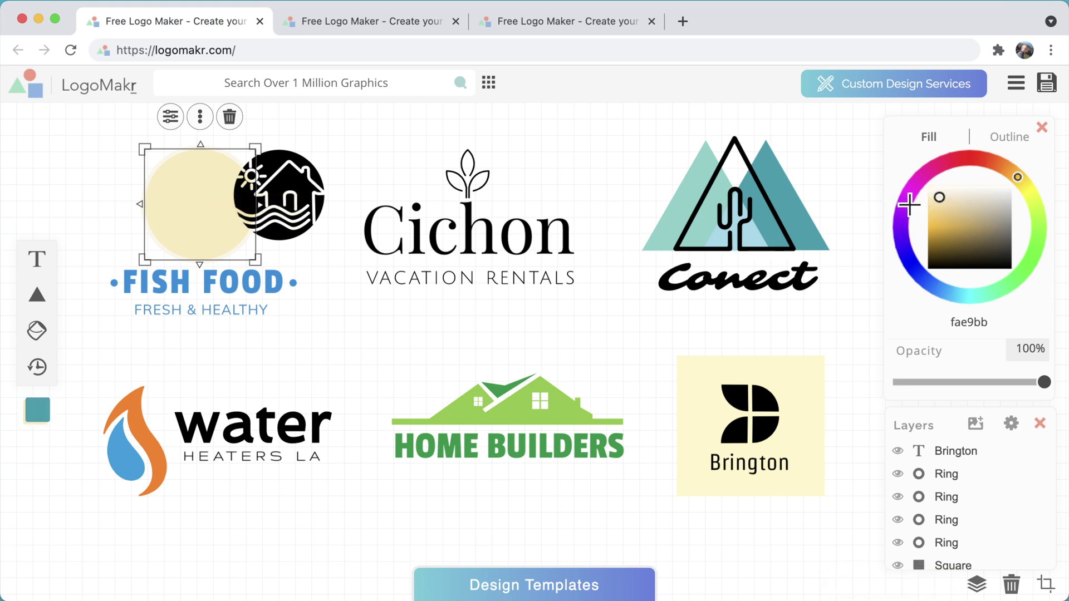
click(939, 282)
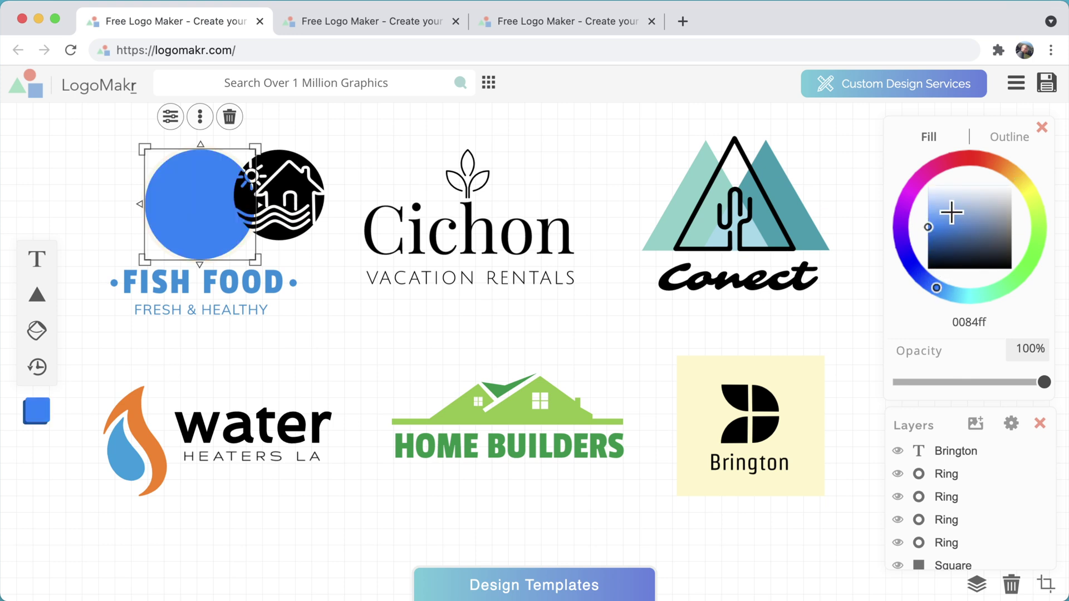
drag(952, 212, 947, 196)
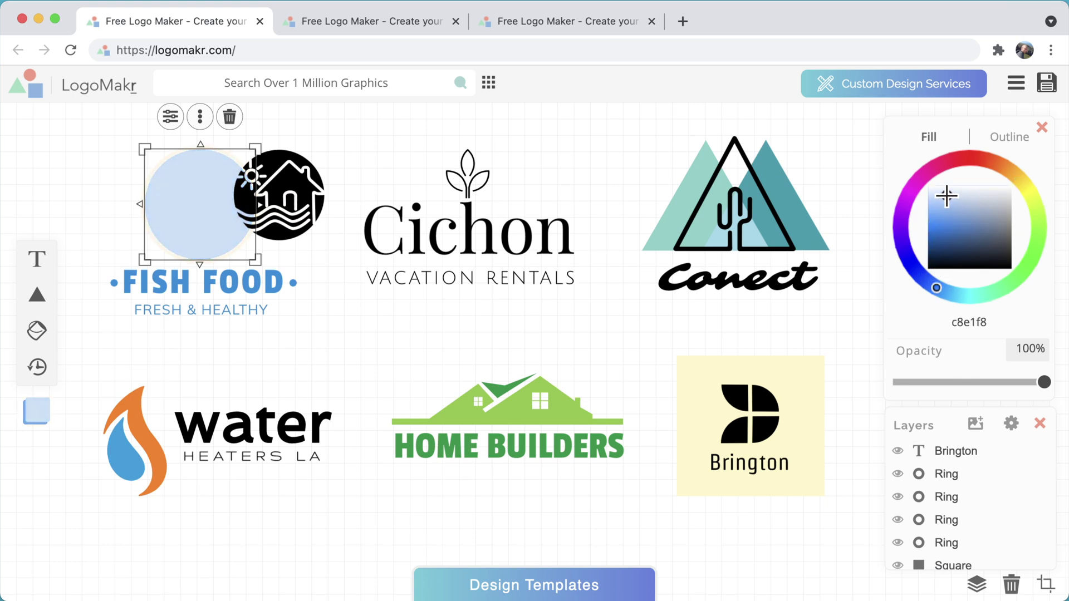
drag(290, 204, 212, 211)
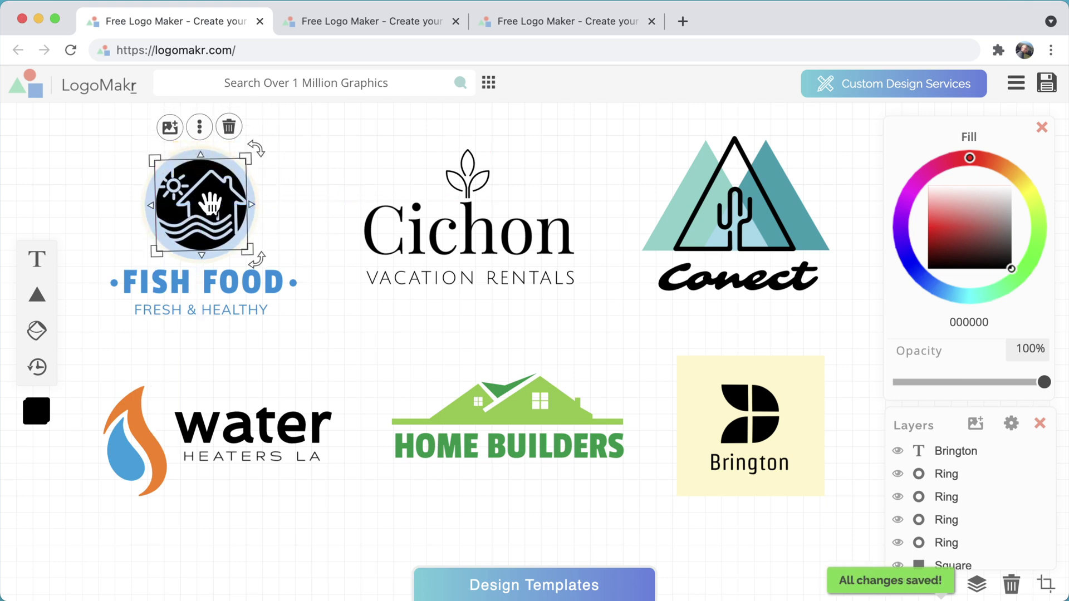
click(309, 165)
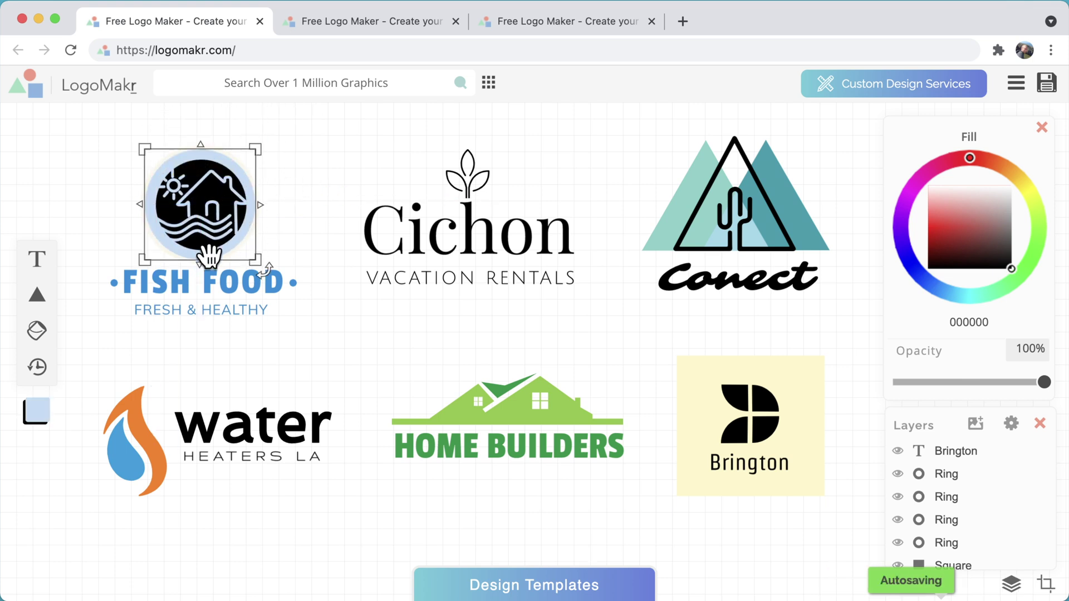
click(184, 284)
Change the FISH FOOD headline text to 'Home Repair'.
double_click(185, 283)
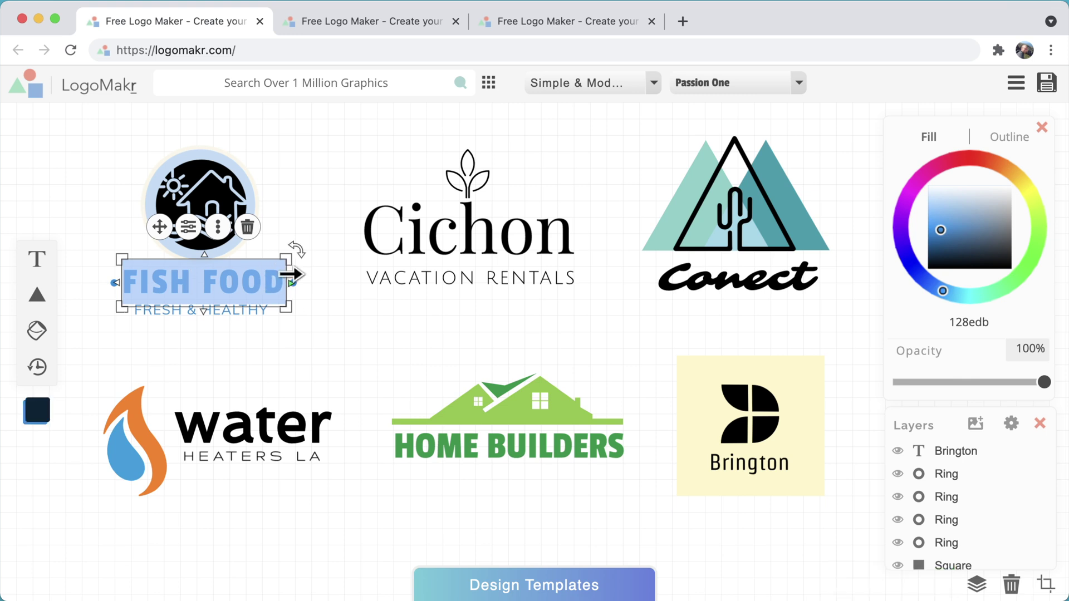
text(Home Repair)
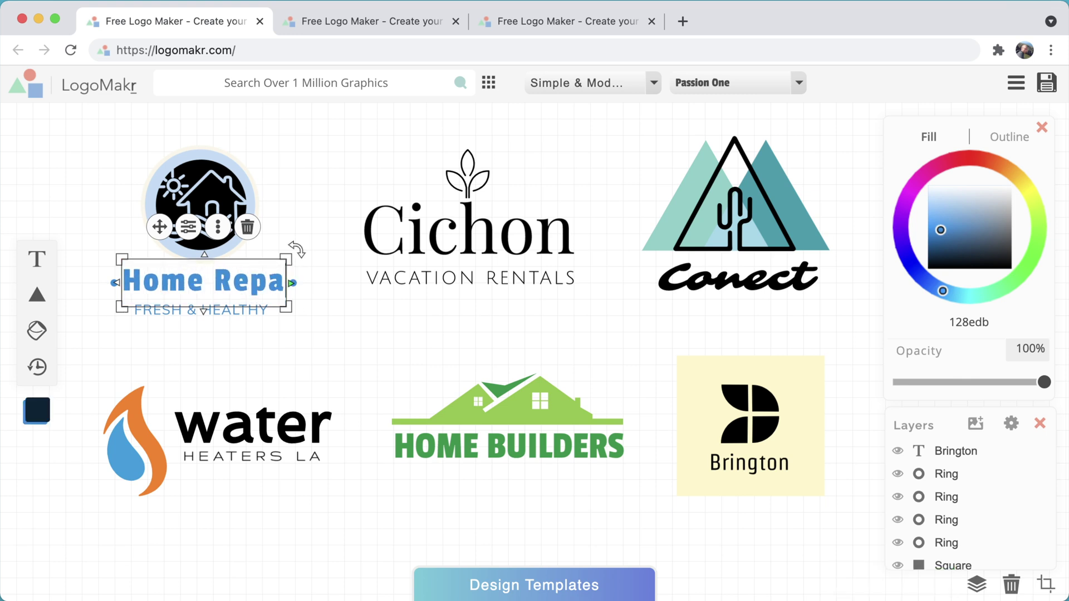
click(316, 221)
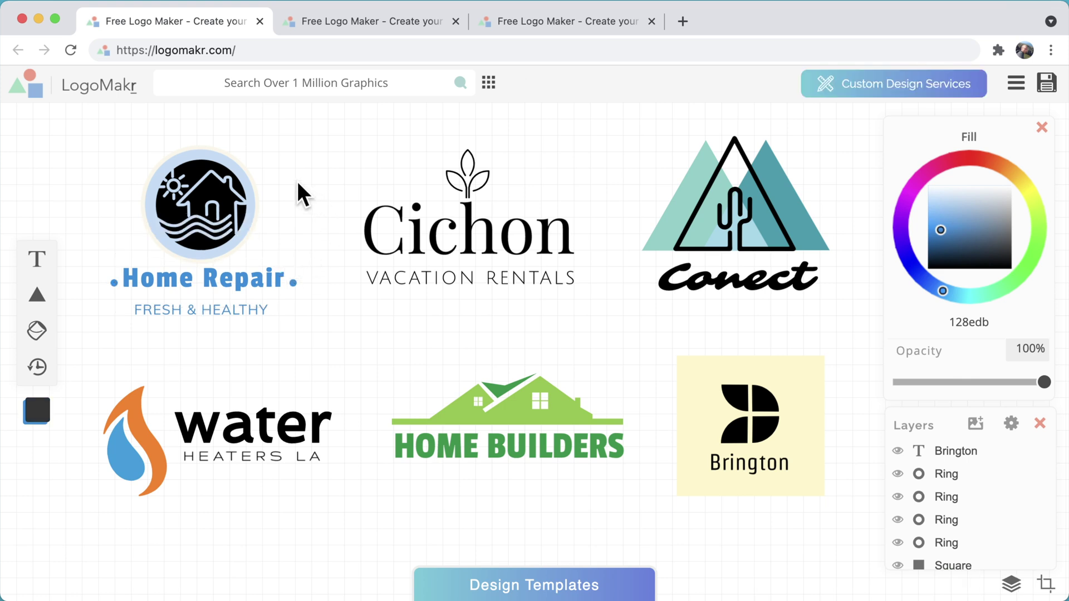
Delete the FRESH & HEALTHY tagline beneath the headline.
click(245, 329)
click(232, 310)
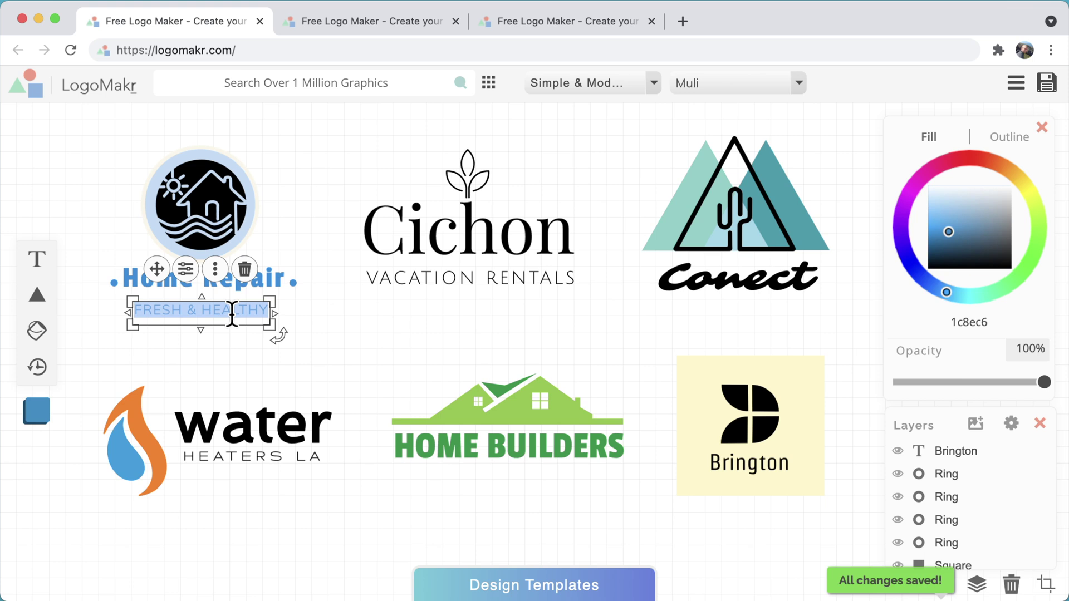
click(245, 270)
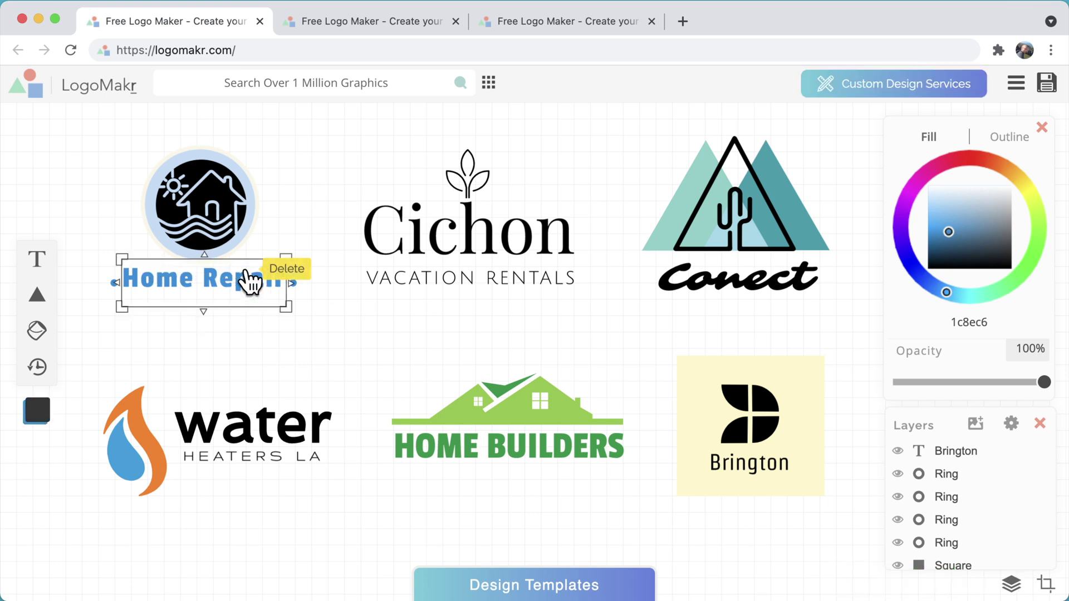
click(204, 342)
click(186, 309)
click(205, 328)
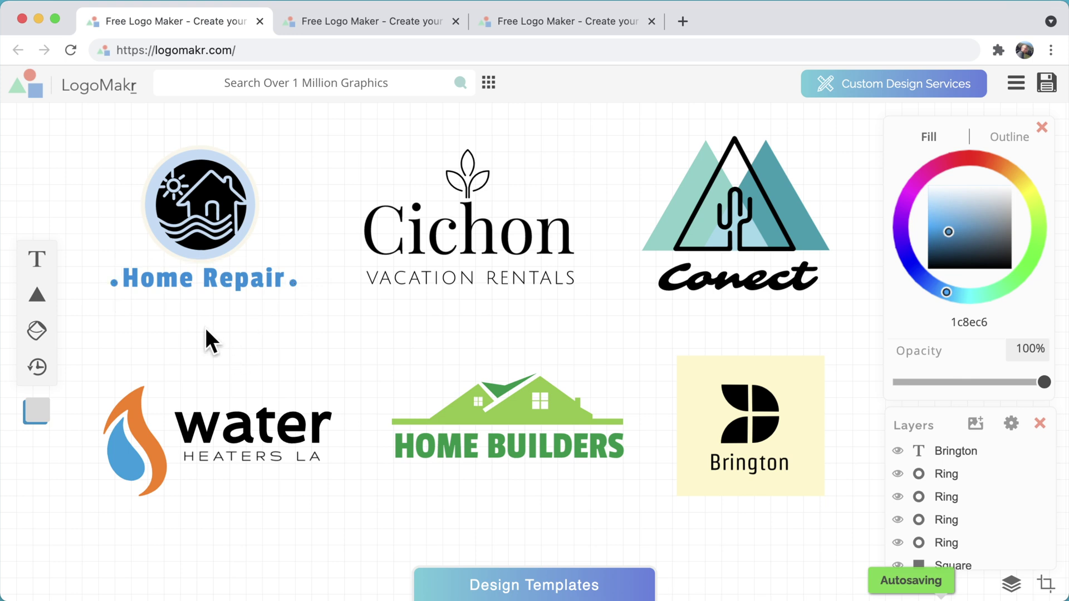
Select the house icon, the headline and elements of neighbouring sample logos in turn.
drag(108, 143, 267, 319)
click(267, 321)
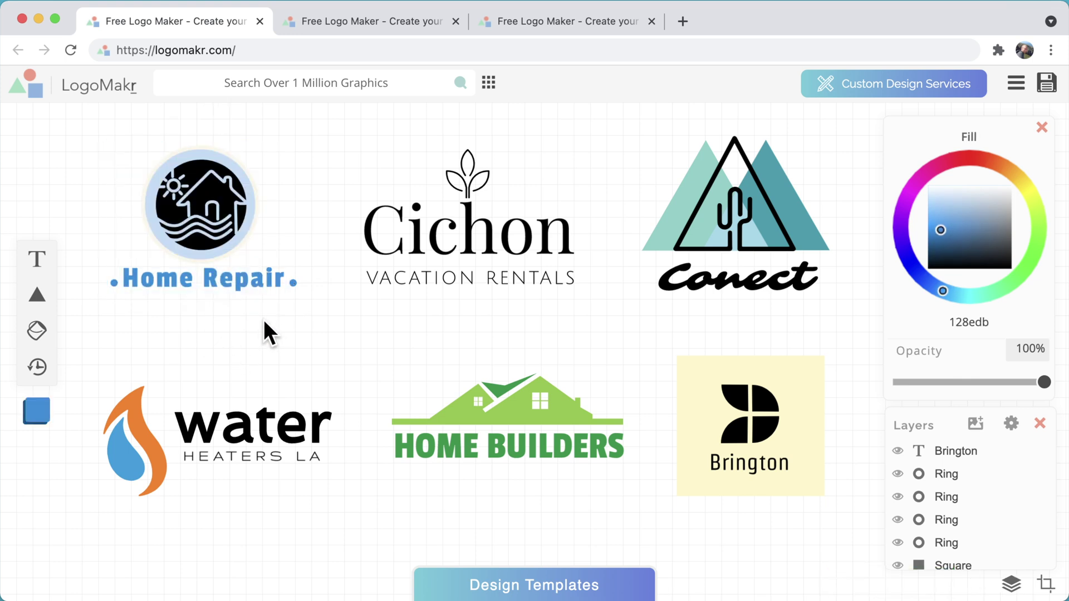
click(211, 277)
click(210, 246)
click(507, 278)
click(486, 415)
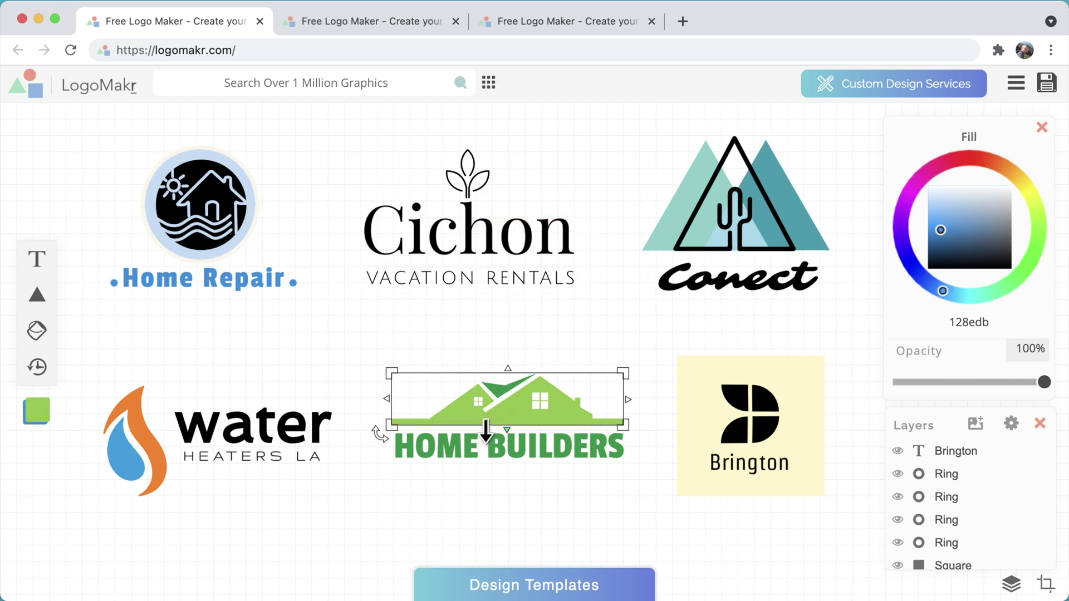
click(161, 389)
click(336, 191)
click(205, 183)
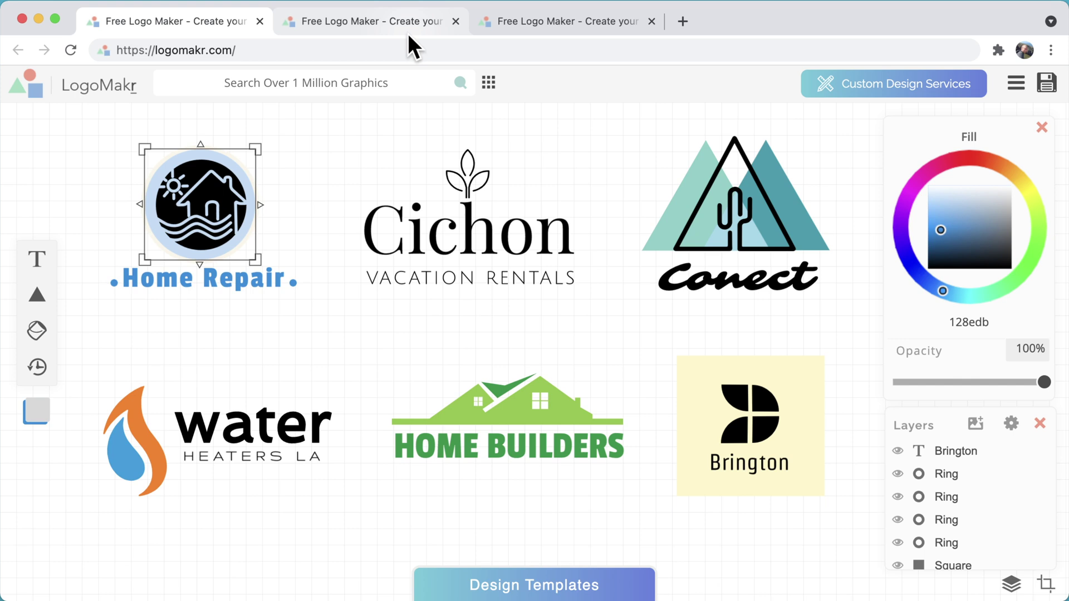
click(303, 180)
Set the Home Repair headline in Abril+Fatface from Designer Picks fonts and nudge it slightly.
click(236, 276)
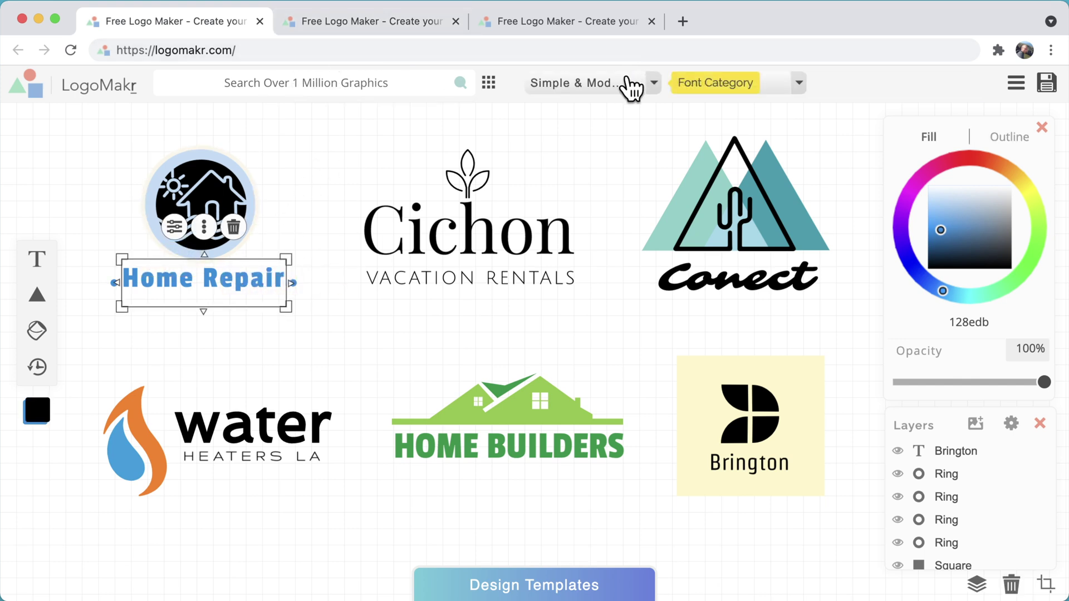
click(209, 279)
click(622, 88)
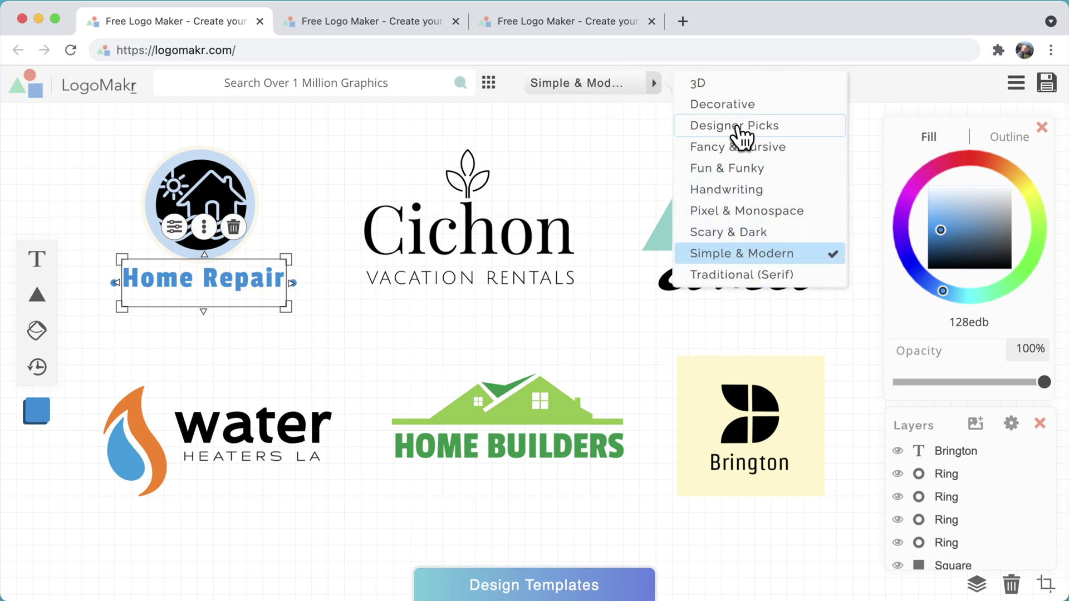
click(735, 126)
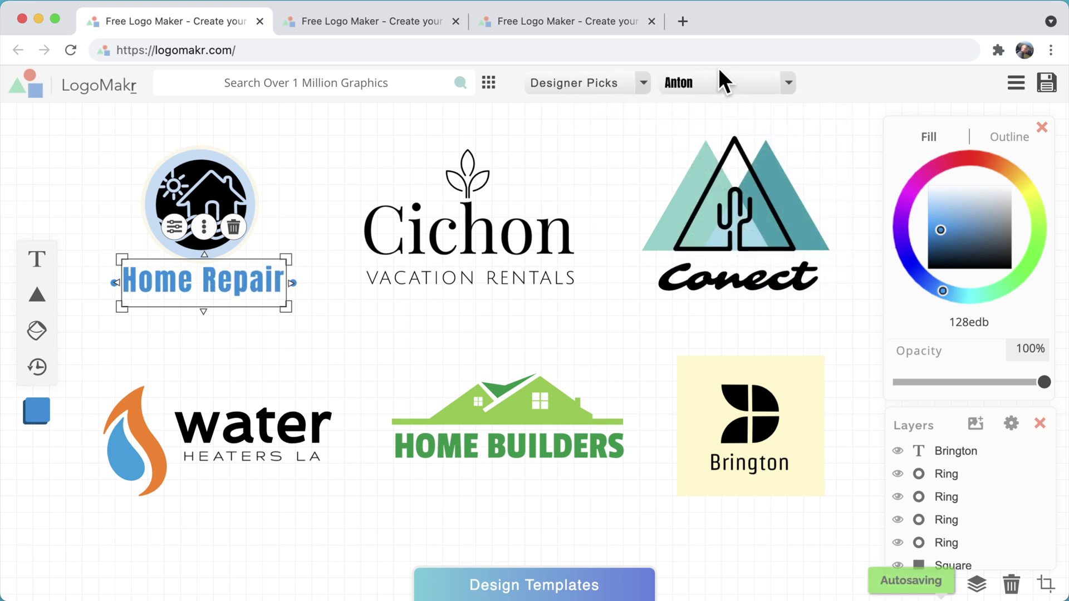
click(719, 82)
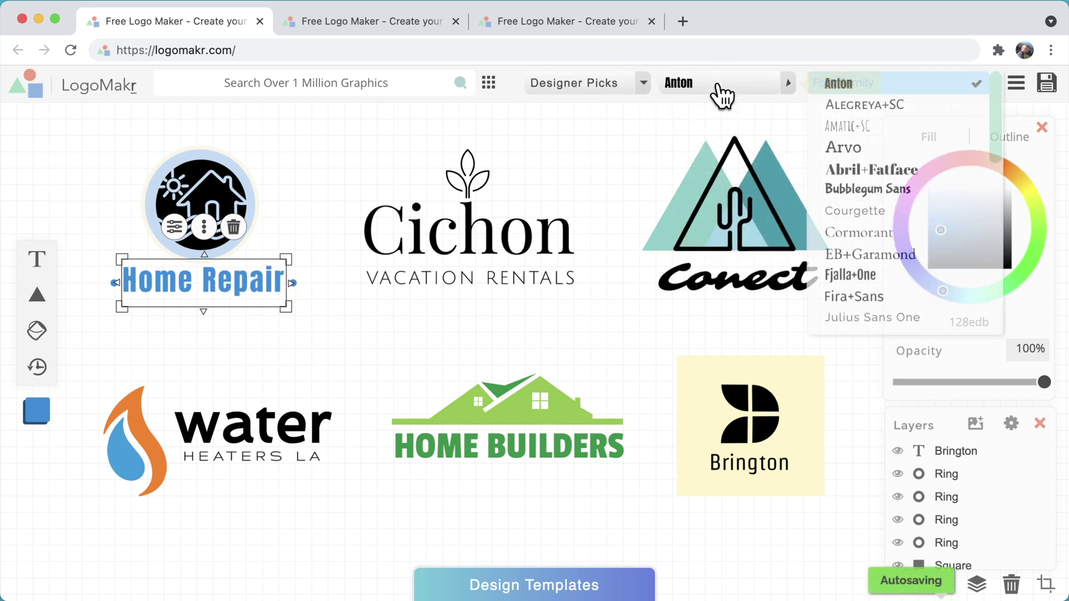
click(878, 171)
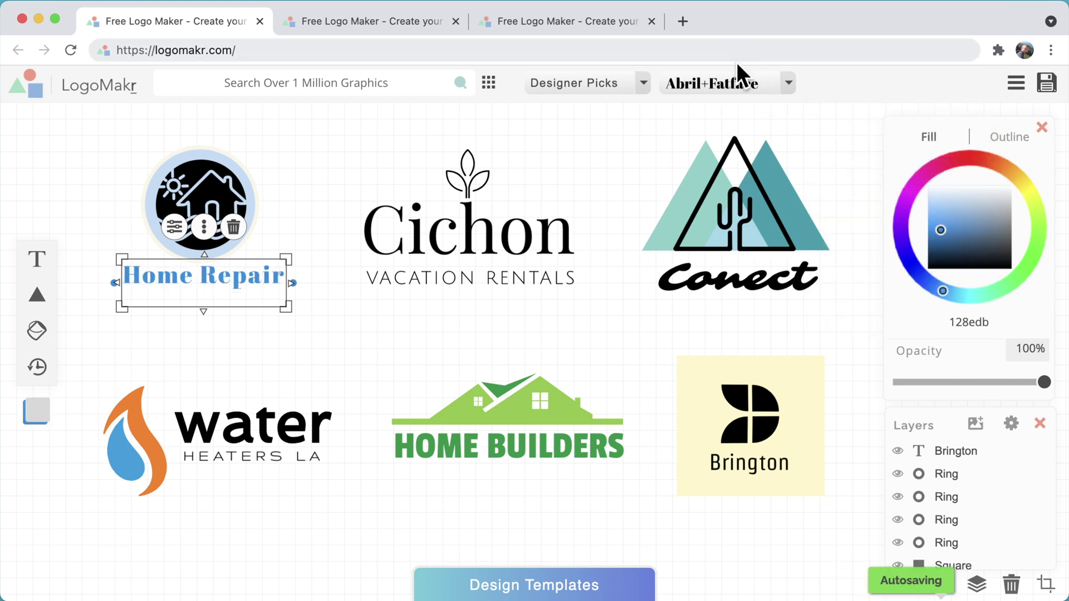
click(309, 194)
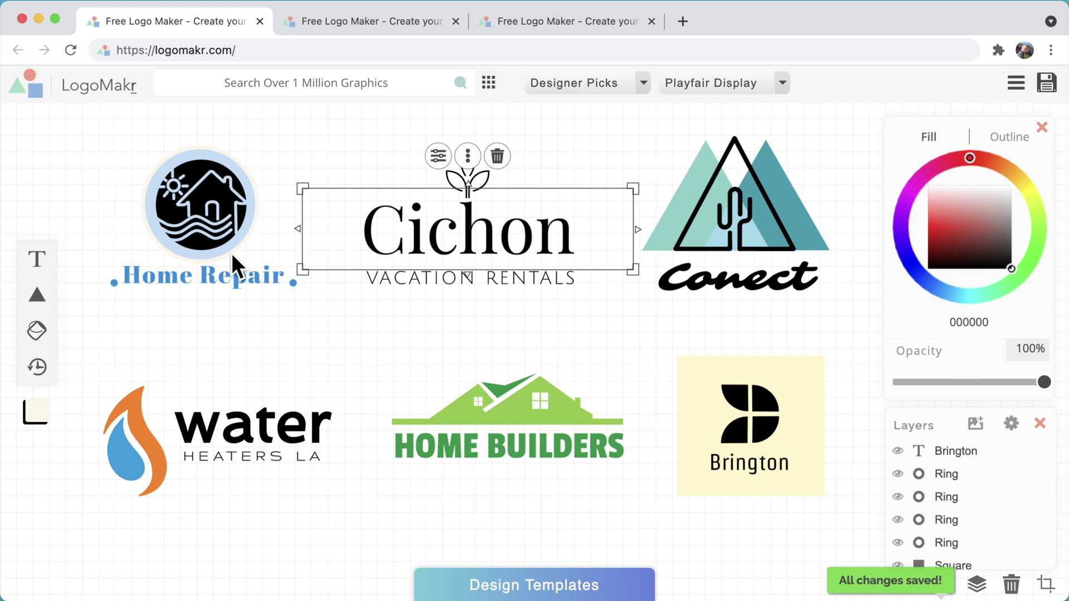
drag(208, 280, 205, 279)
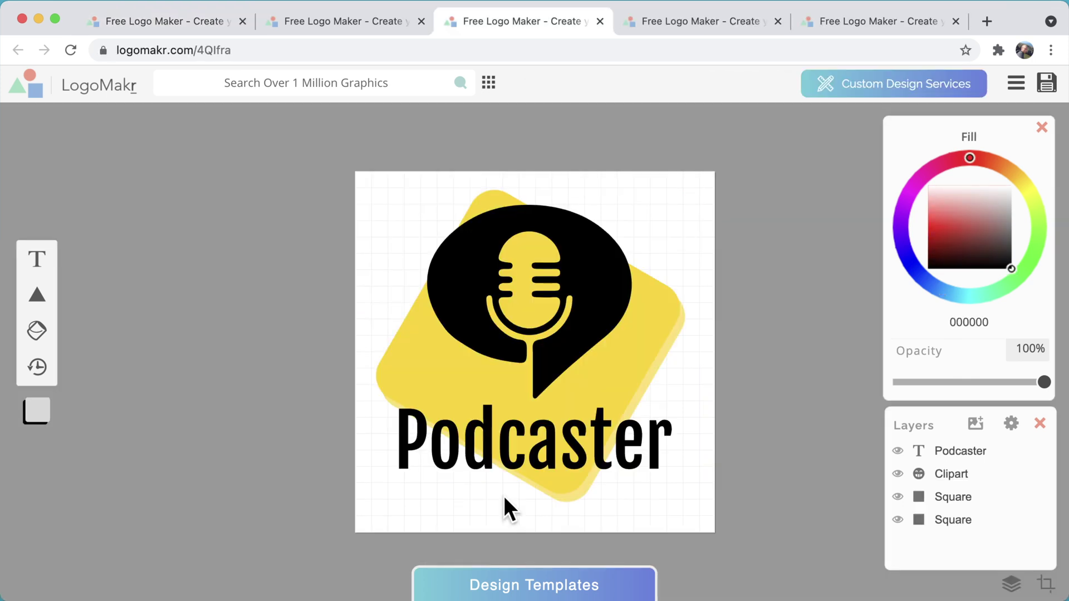
click(448, 462)
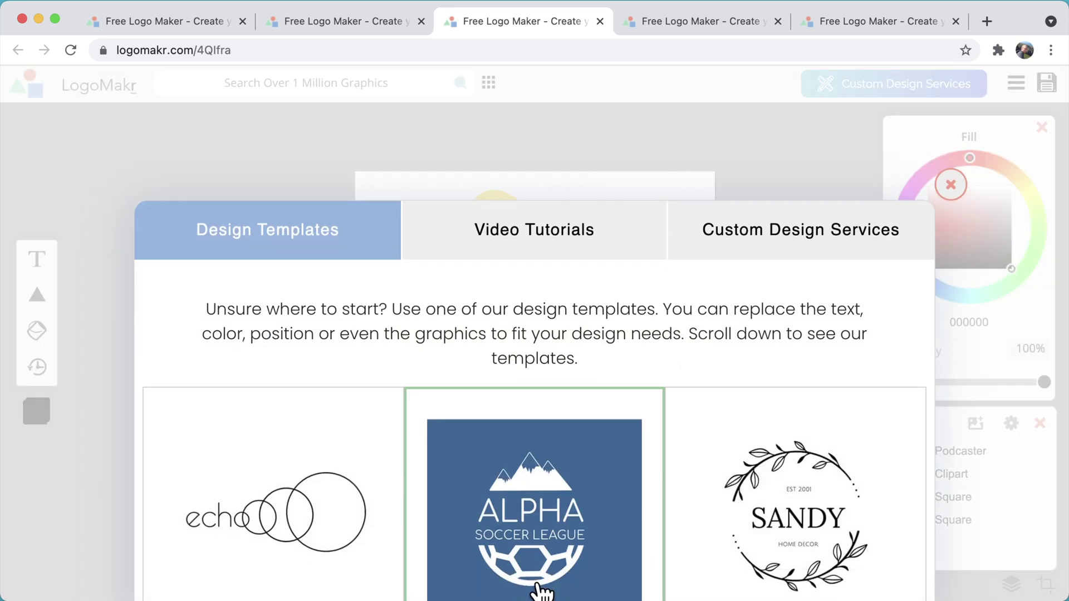
scroll(361, 440, down, 5)
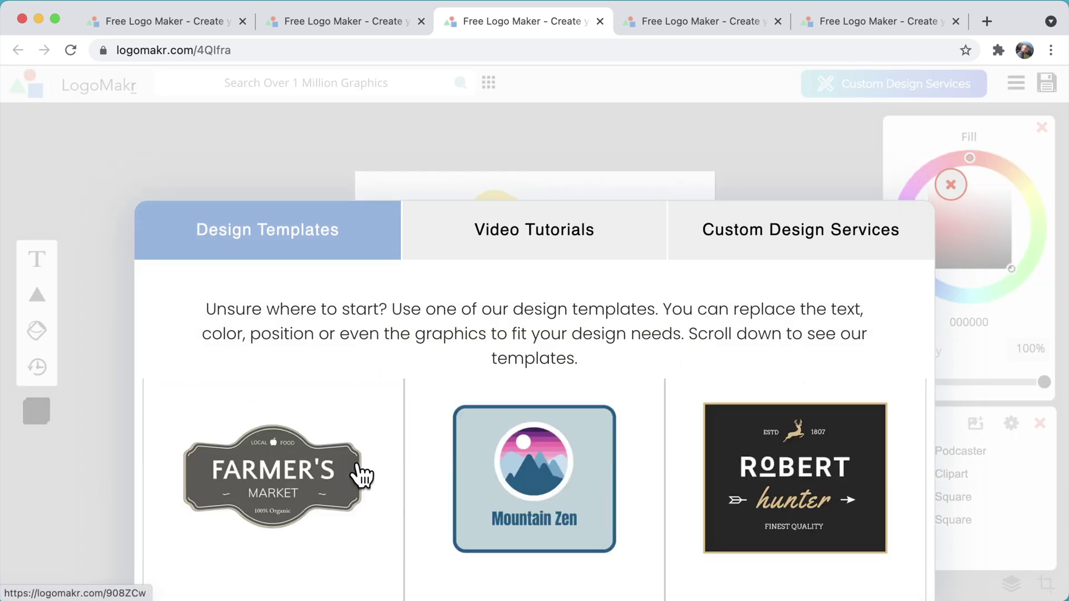
click(107, 344)
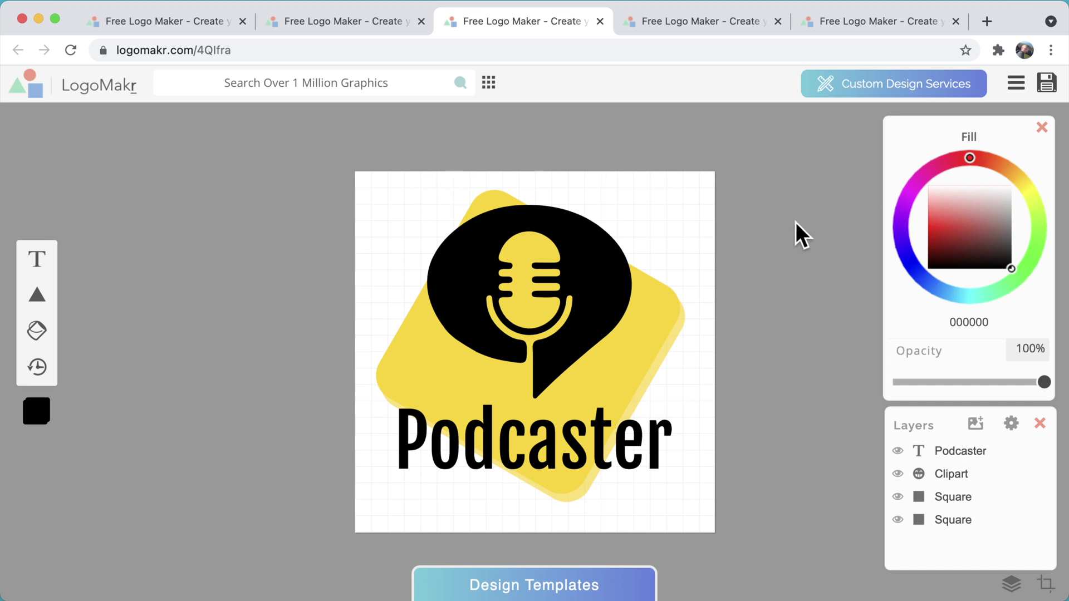
click(585, 245)
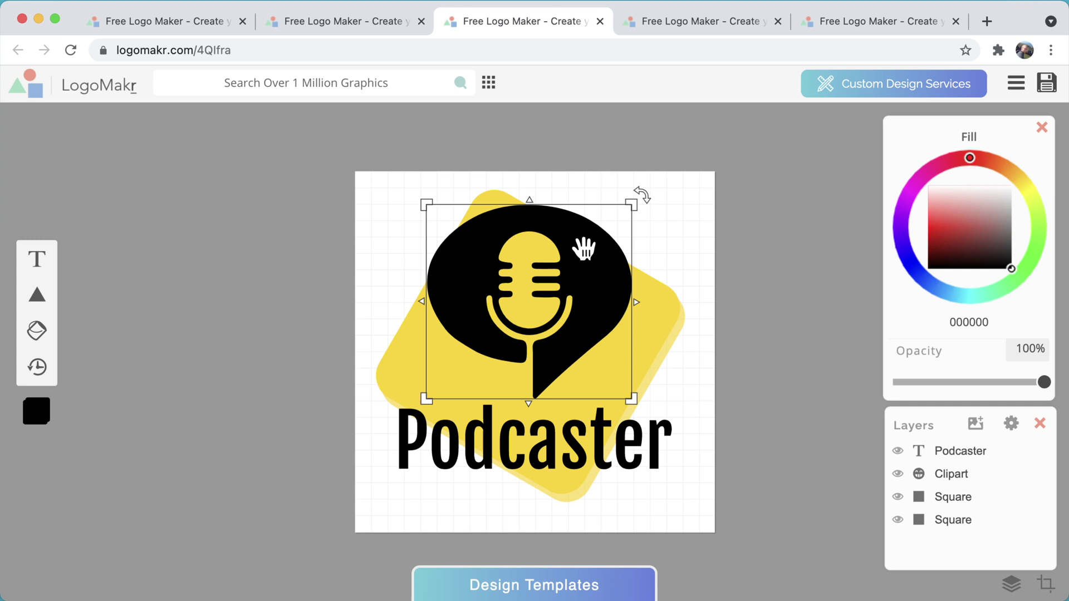
Swap the microphone for the red noodle bowl from a 'food' search, shrink it and shift it up-right.
click(583, 247)
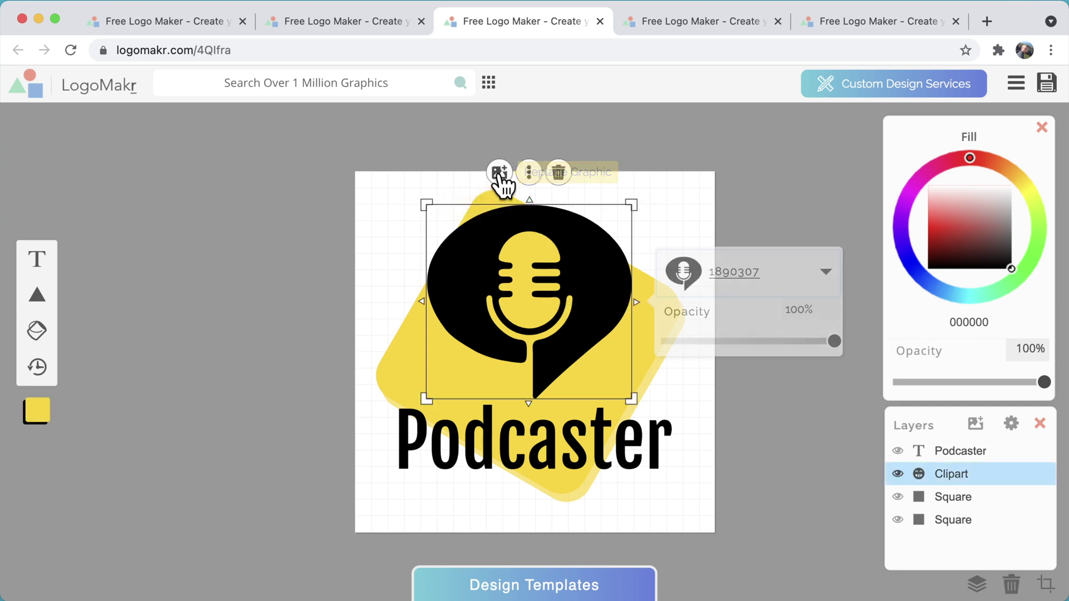
click(729, 276)
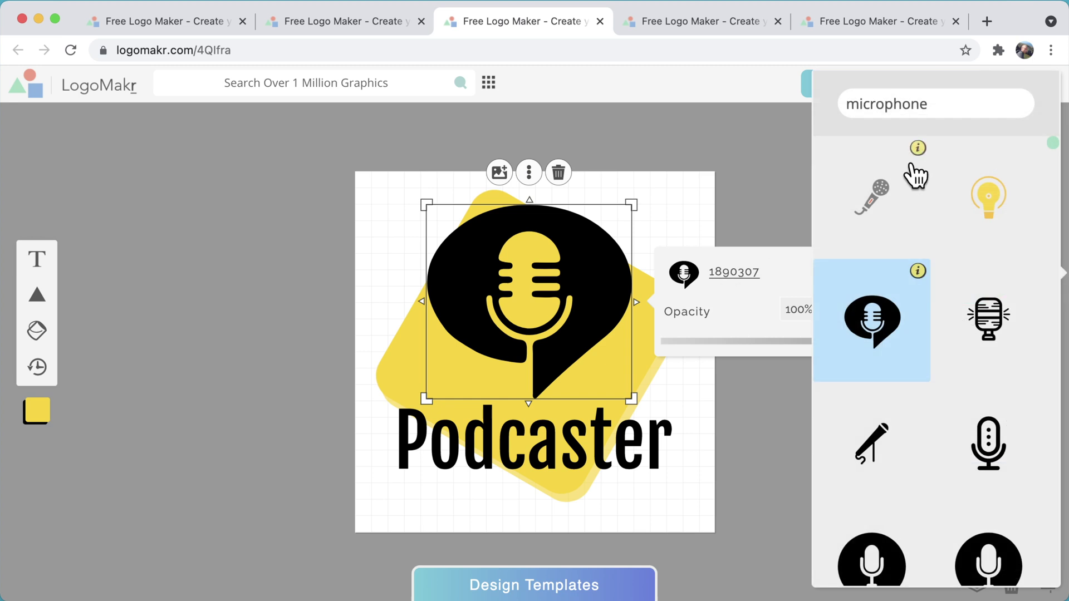
drag(943, 104, 799, 74)
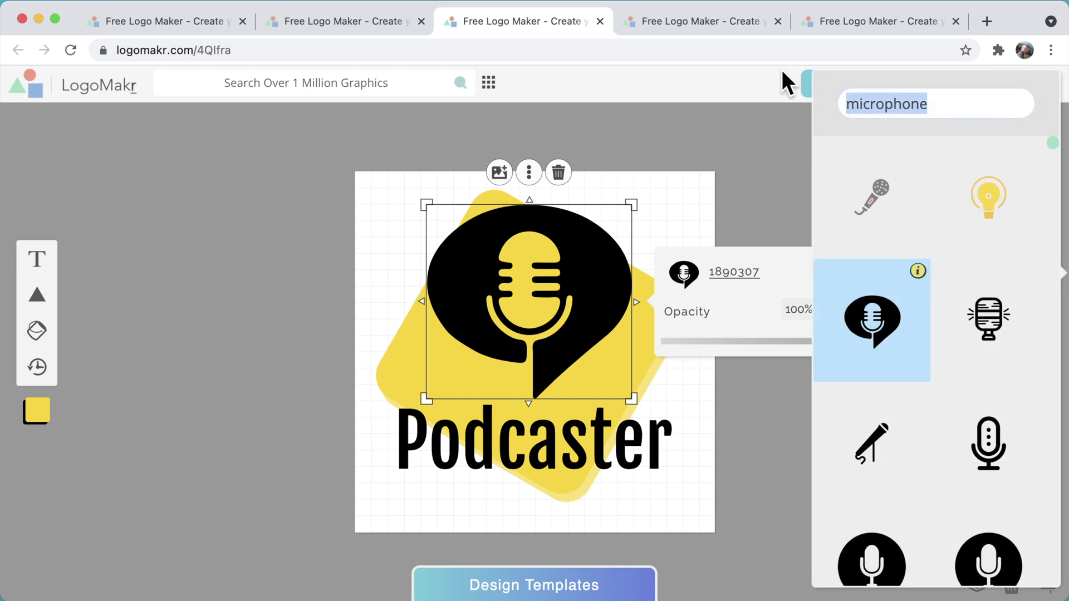
text(food)
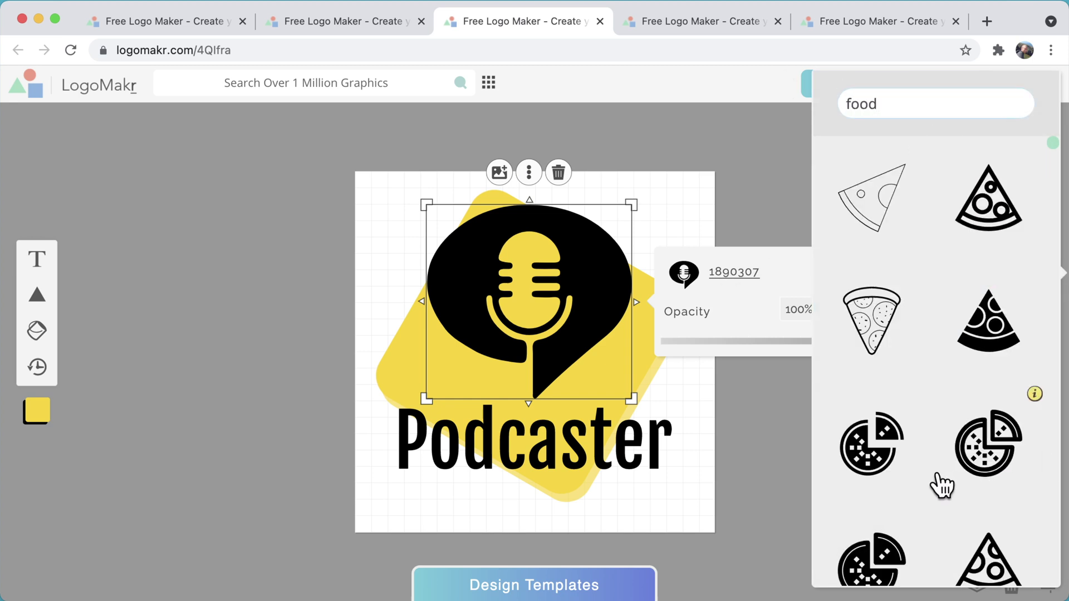
scroll(935, 484, down, 10)
scroll(937, 485, down, 10)
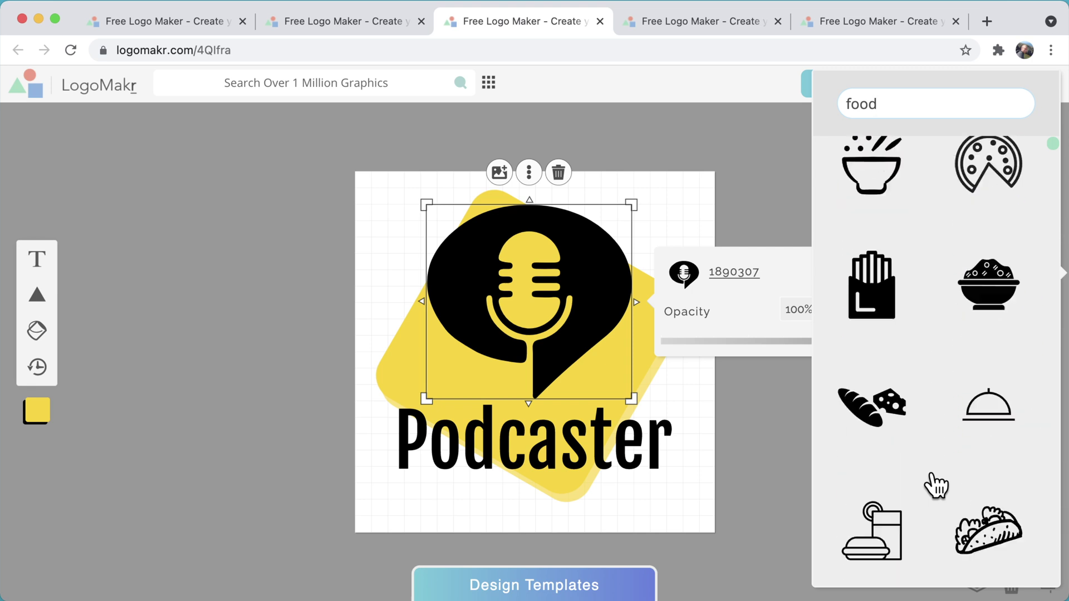
scroll(937, 485, down, 10)
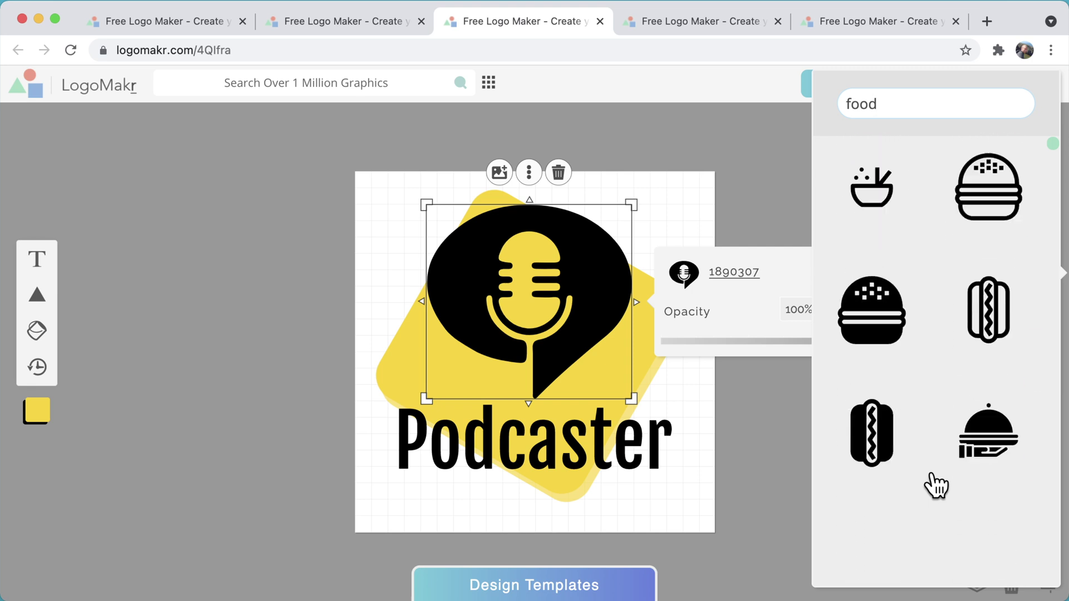
scroll(937, 485, down, 10)
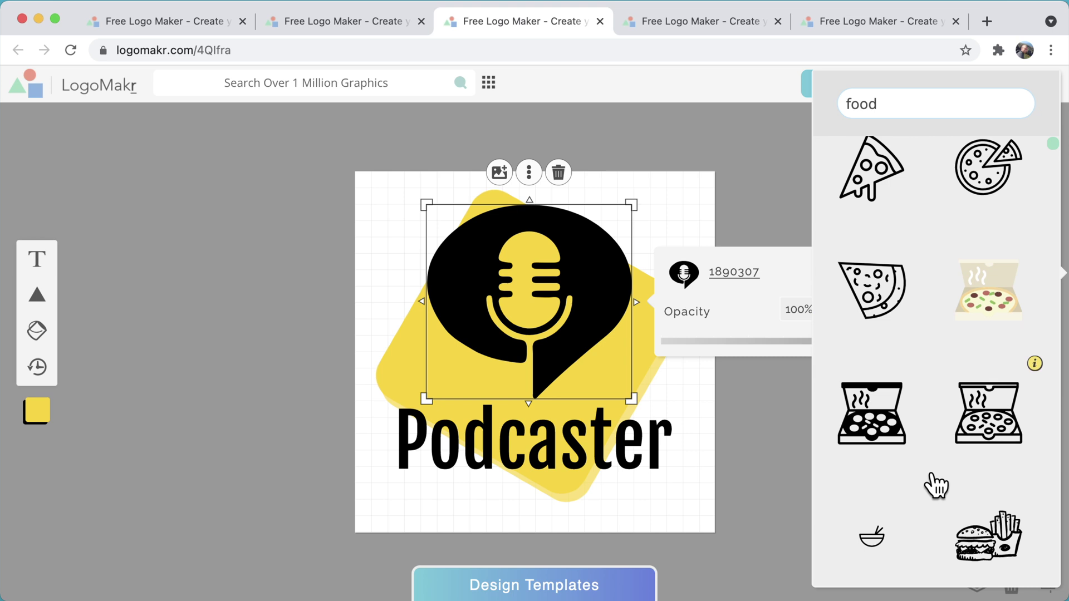
scroll(937, 486, down, 4)
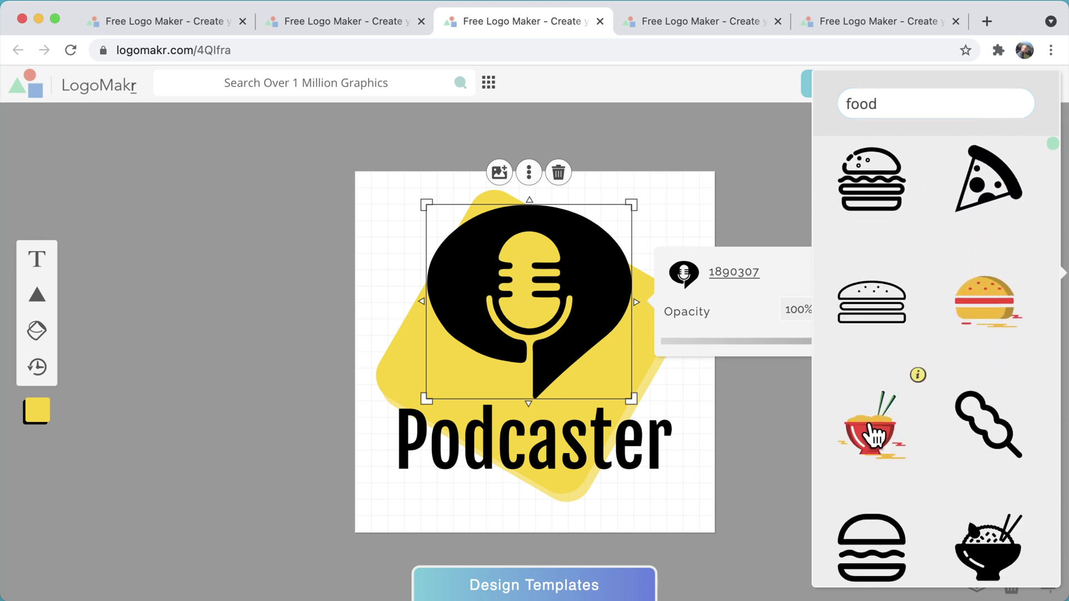
click(871, 437)
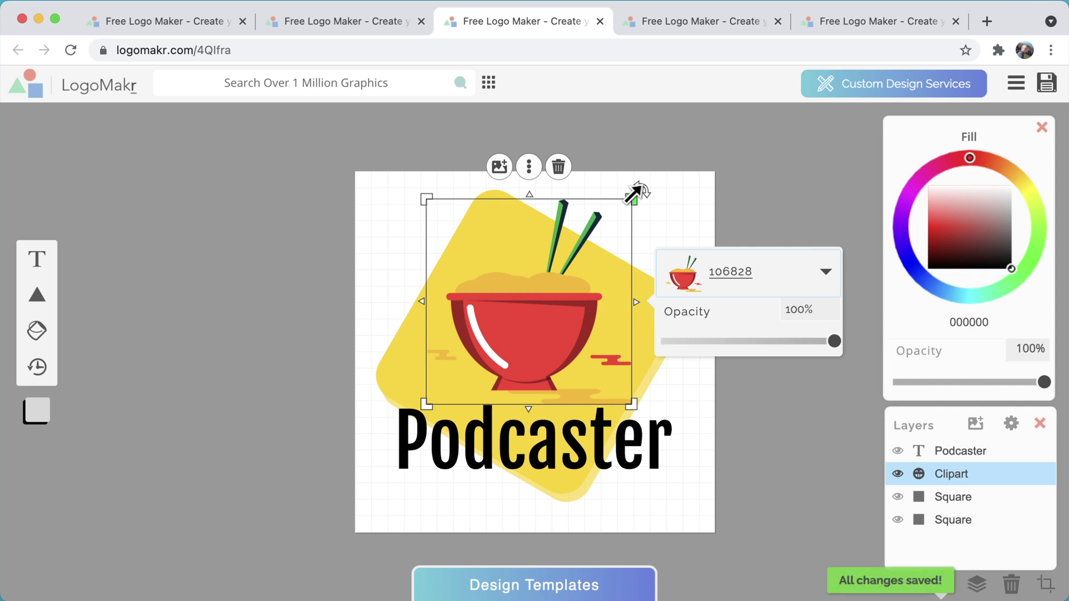
drag(635, 195, 604, 223)
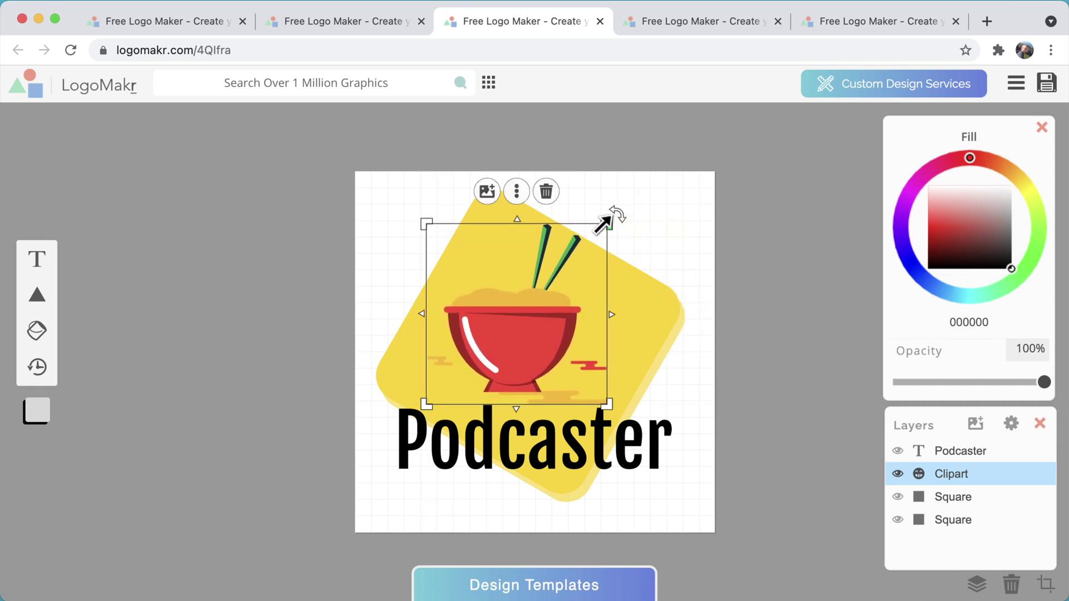
drag(551, 295, 562, 274)
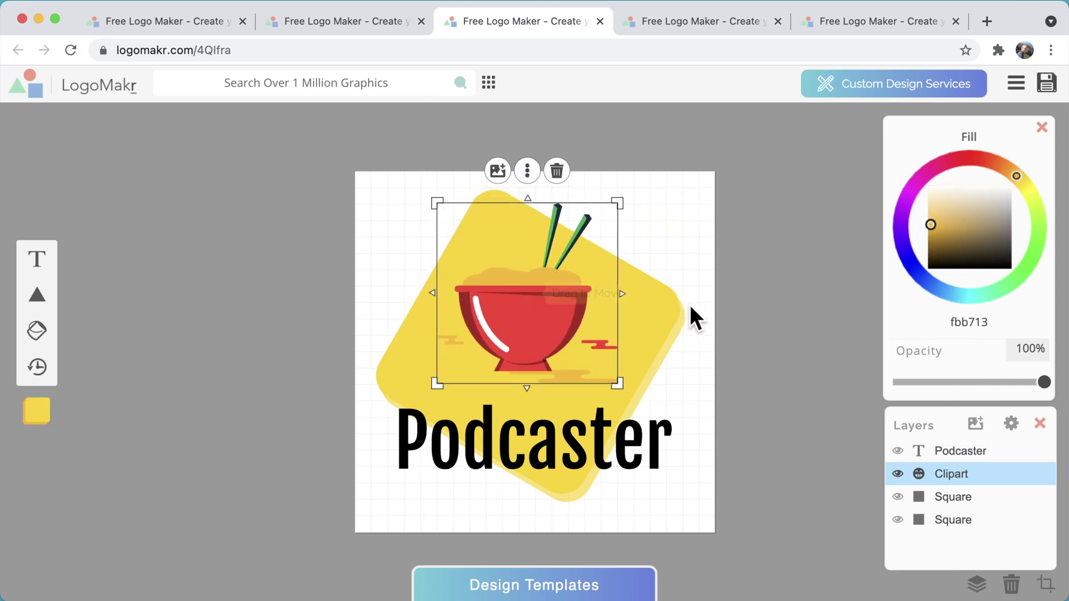
Recolour the front yellow diamond pale beige using the Fill hue, opacity and shade controls.
click(663, 306)
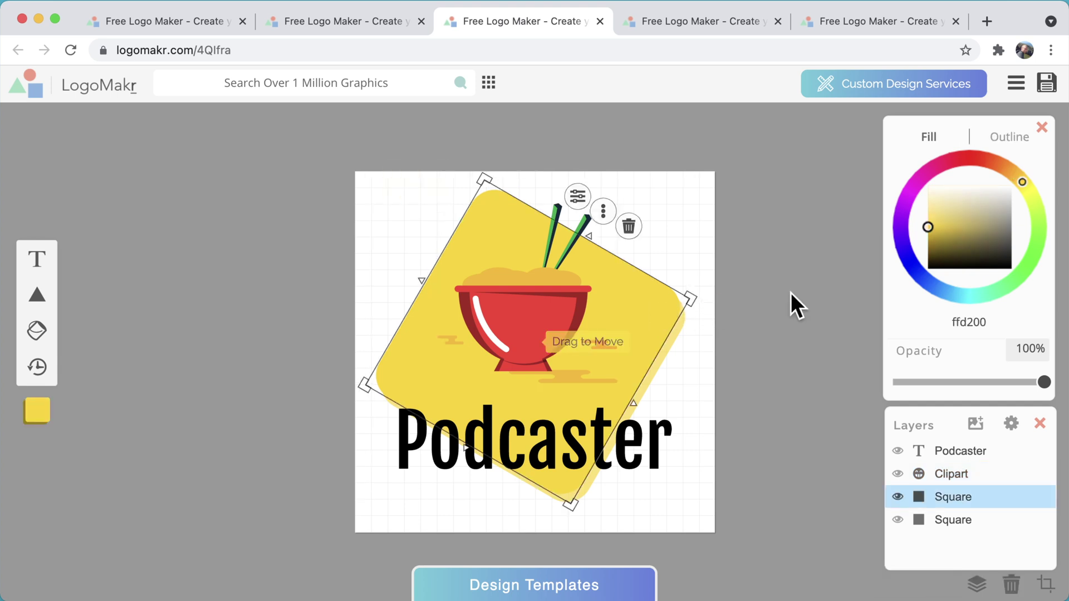
mouse_move(1024, 179)
mouse_down()
mouse_move(1001, 166)
mouse_move(1015, 186)
mouse_up()
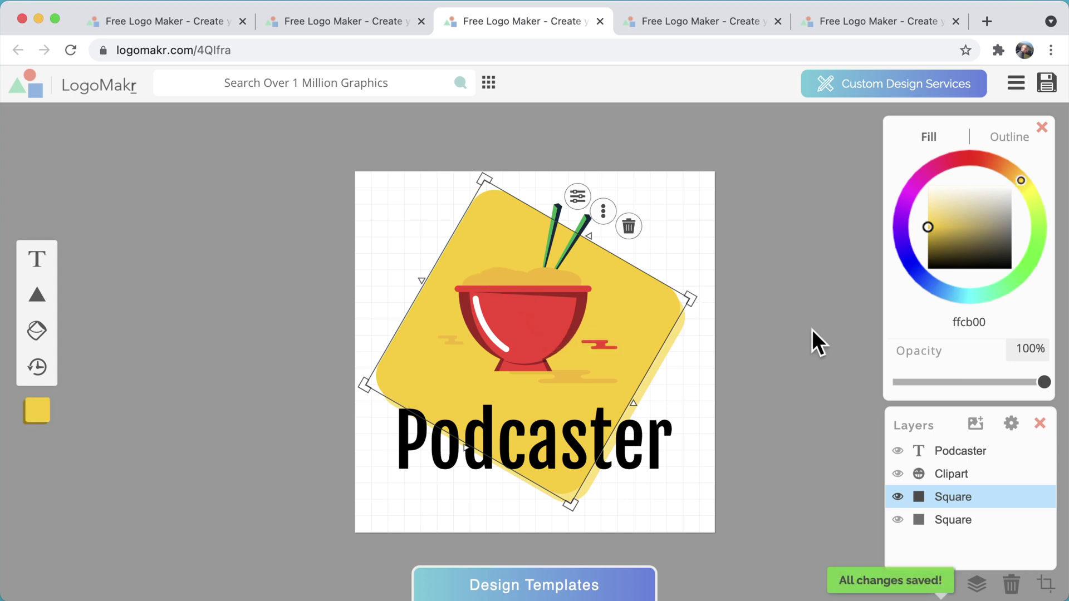
drag(1042, 382, 1064, 399)
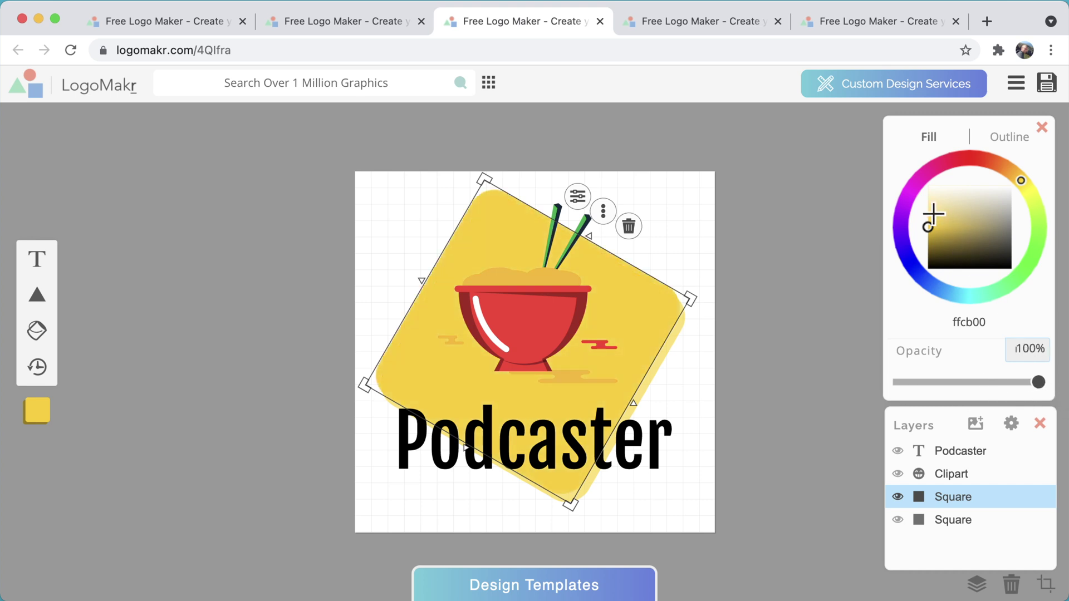
mouse_move(933, 213)
mouse_down()
mouse_move(930, 204)
mouse_move(934, 215)
mouse_move(950, 210)
mouse_up()
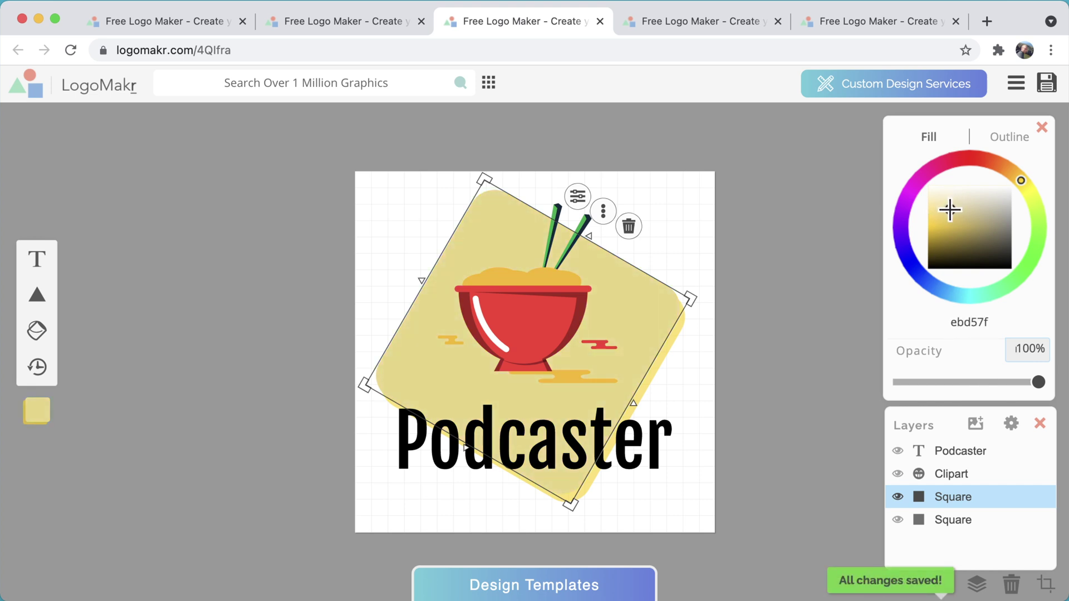
right_click(947, 210)
key(Escape)
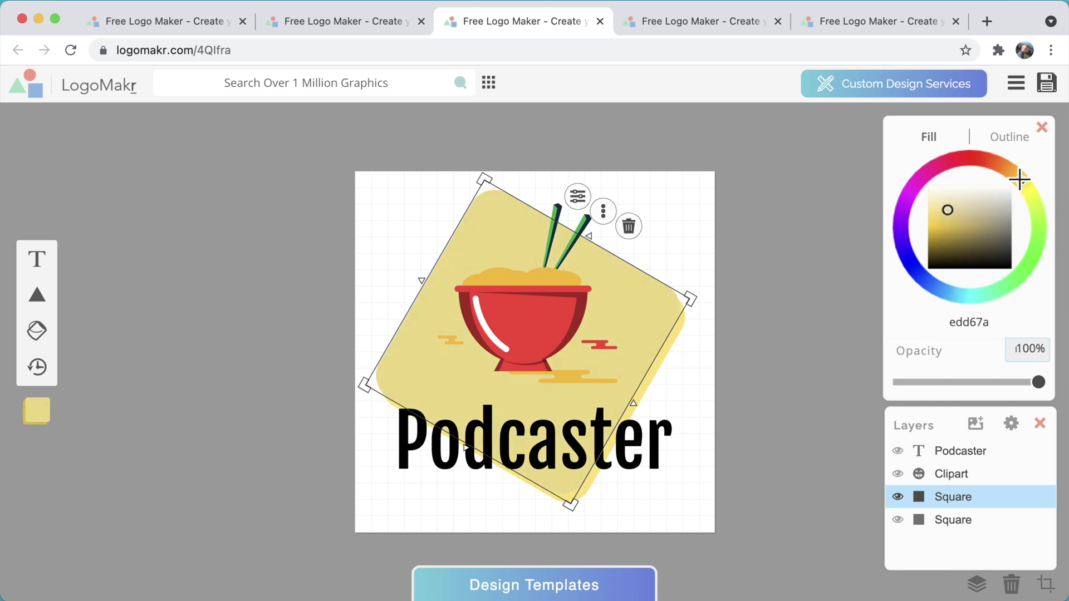
click(1022, 182)
click(931, 189)
click(958, 519)
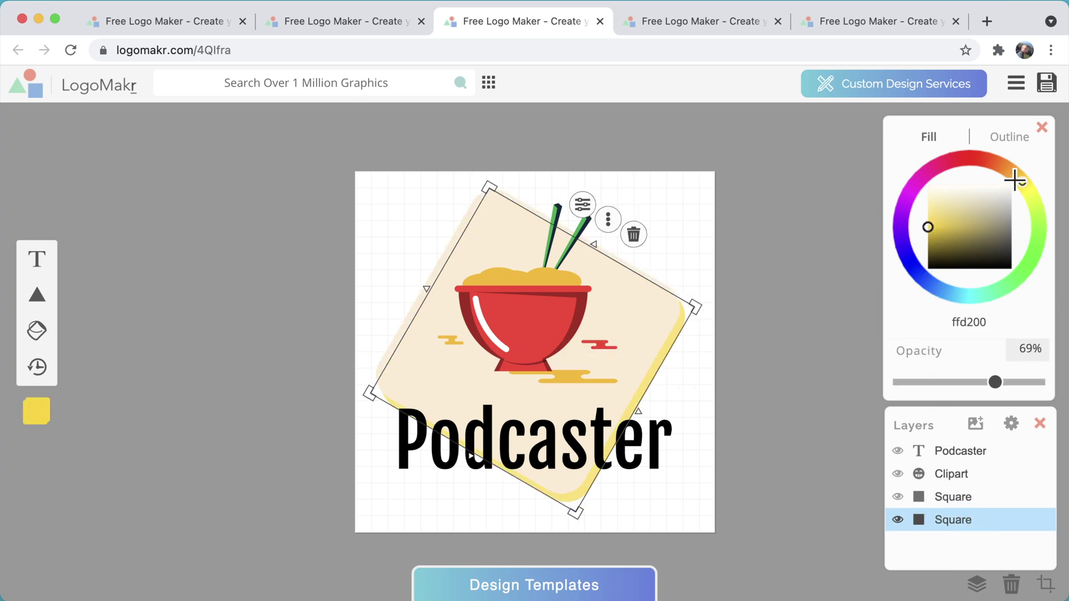
Shift the rear diamond's fill to a muted golden yellow (f4bd40).
drag(1014, 180, 1013, 175)
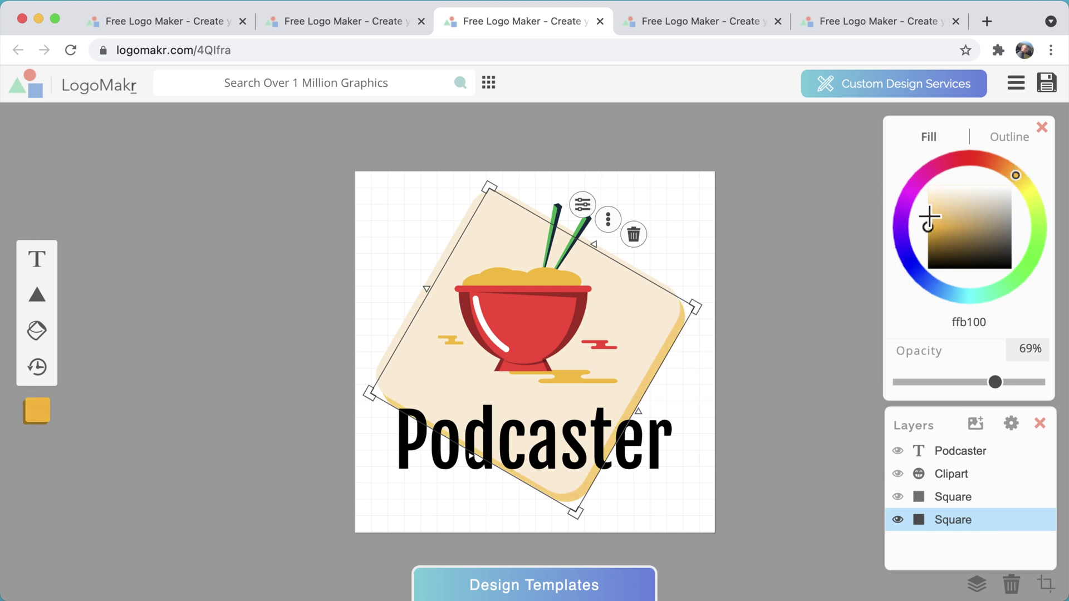
drag(929, 218, 937, 218)
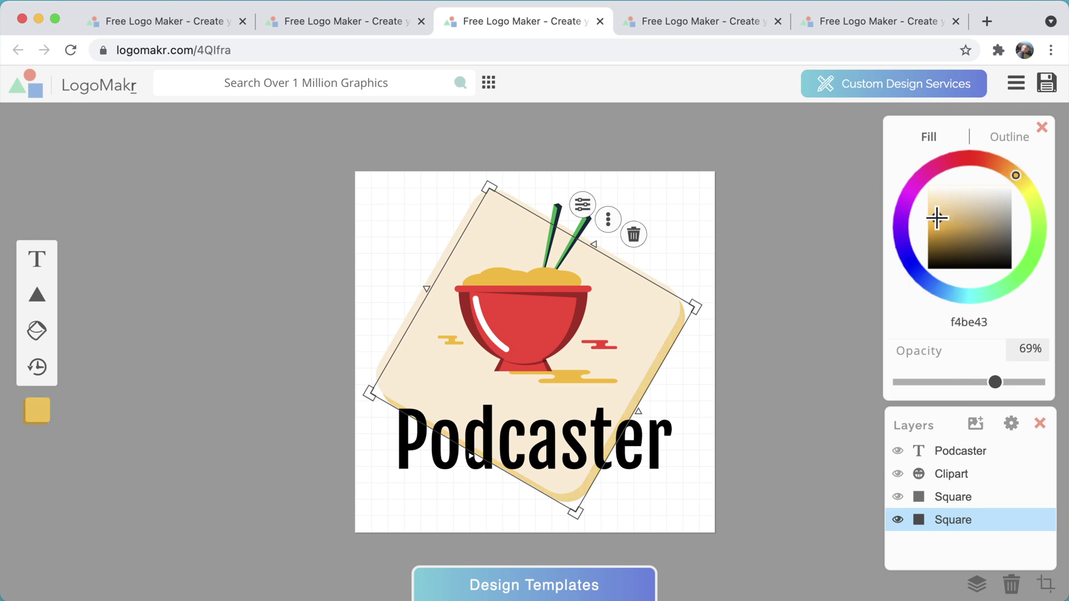
click(765, 274)
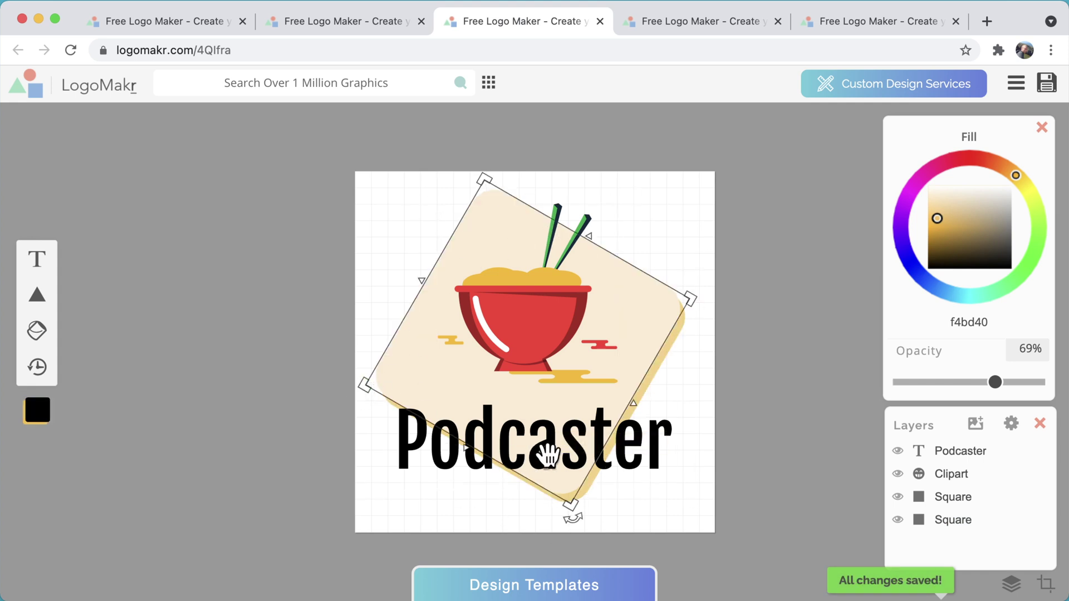
Retitle the Podcaster text to 'Ryans Food', shrink it, and shift it right beneath the bowl.
click(546, 454)
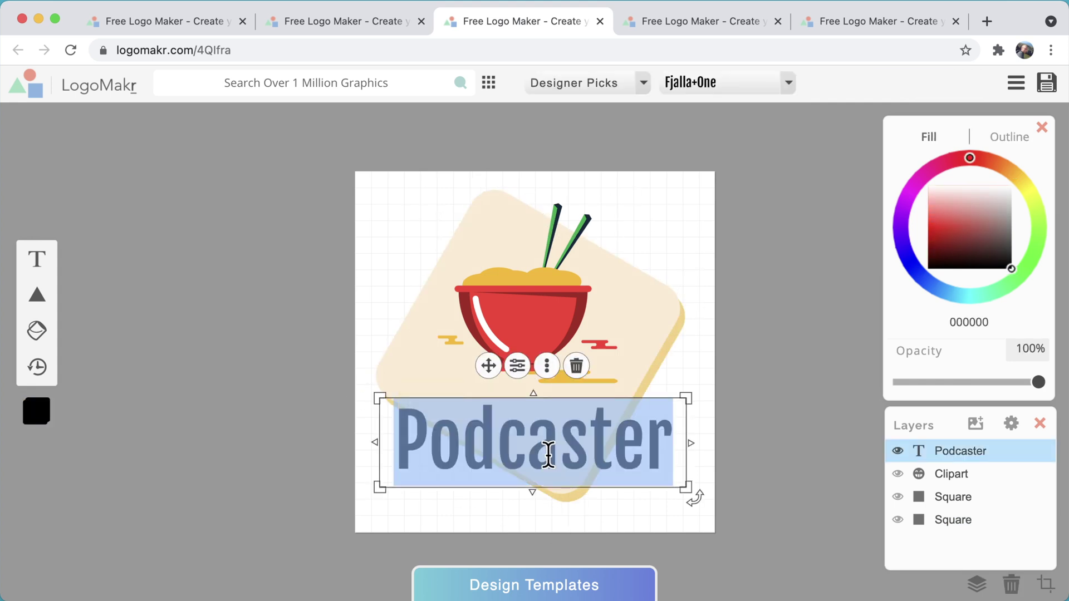
text(Ryan)
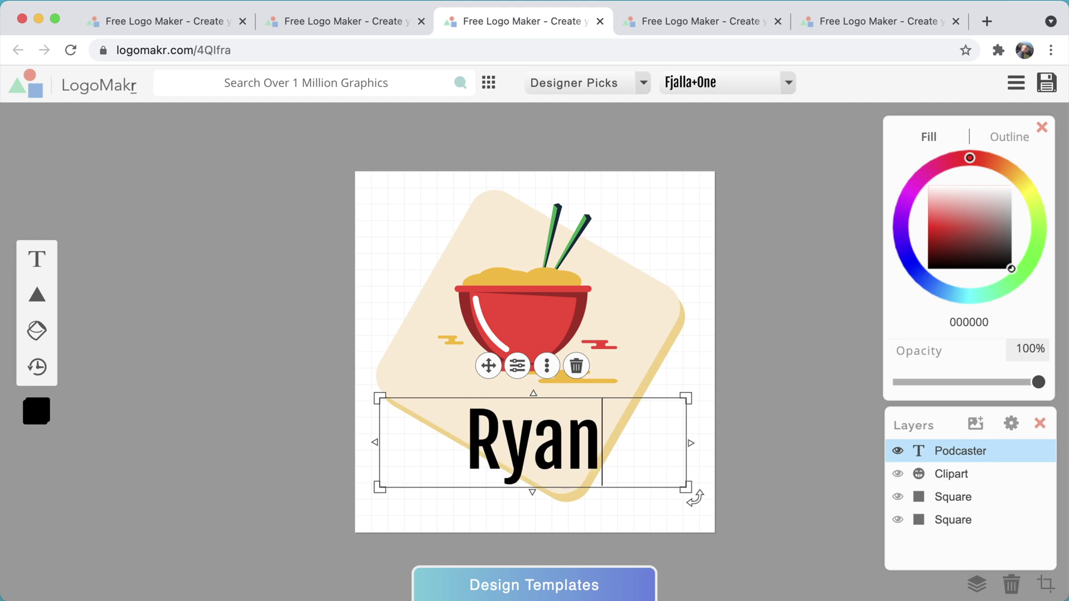
text(s Food)
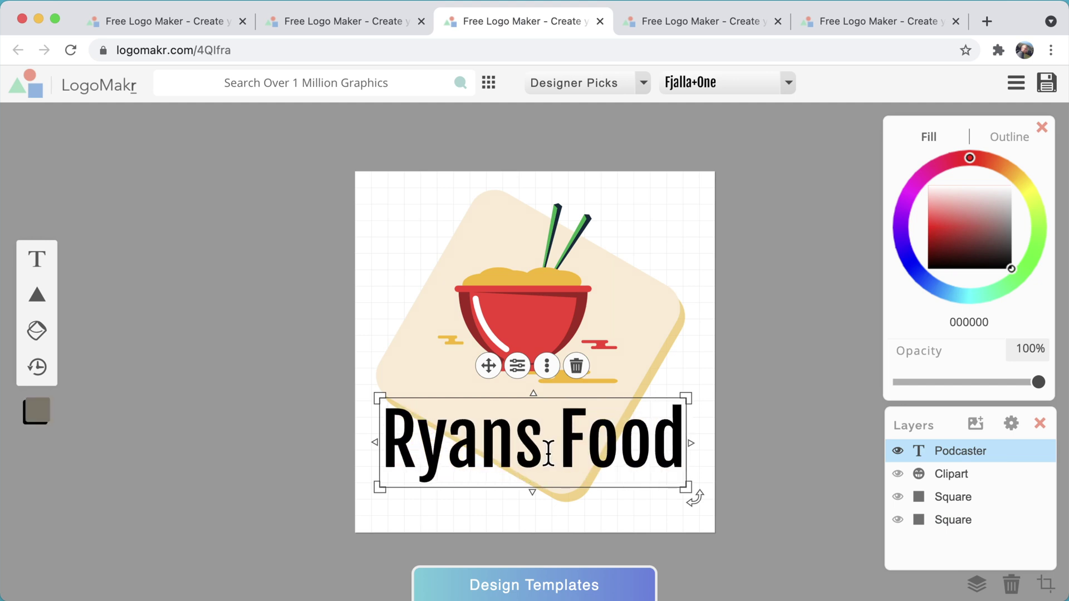
drag(690, 491, 649, 477)
click(566, 440)
drag(566, 440, 589, 439)
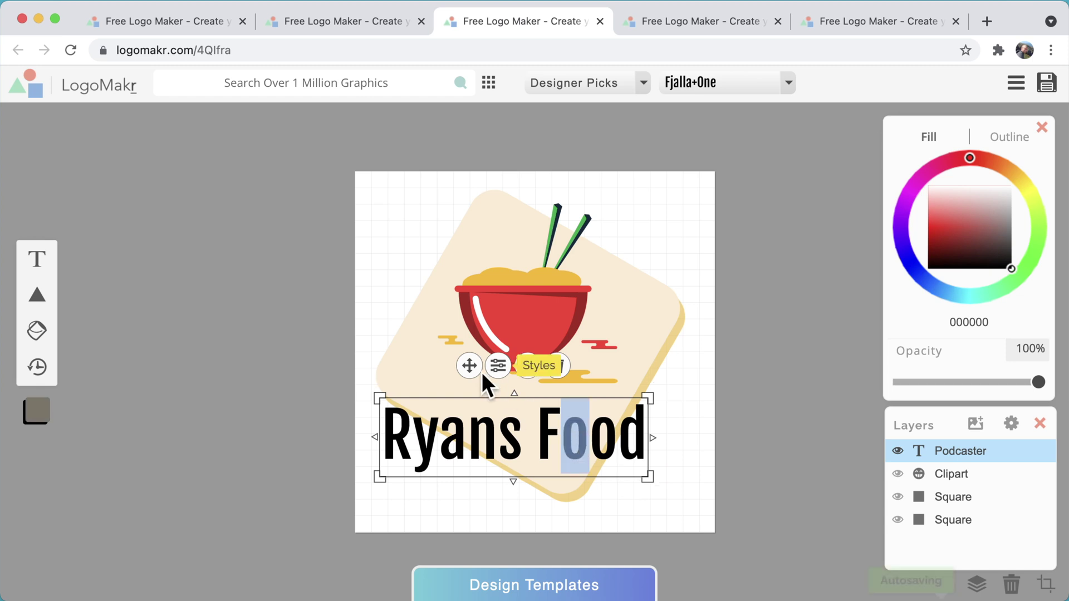
drag(470, 368, 482, 368)
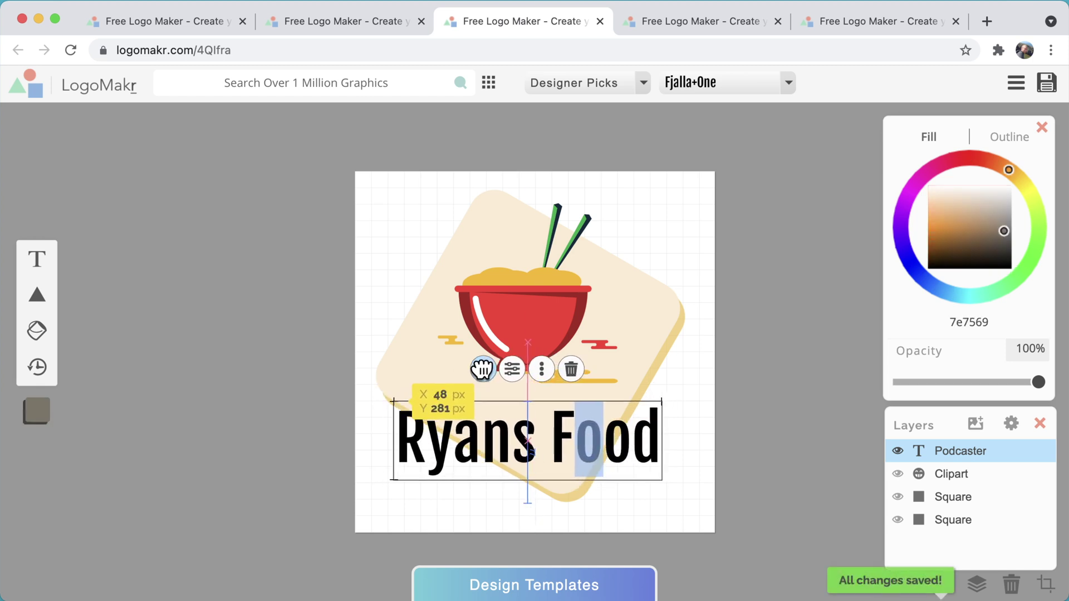
click(405, 207)
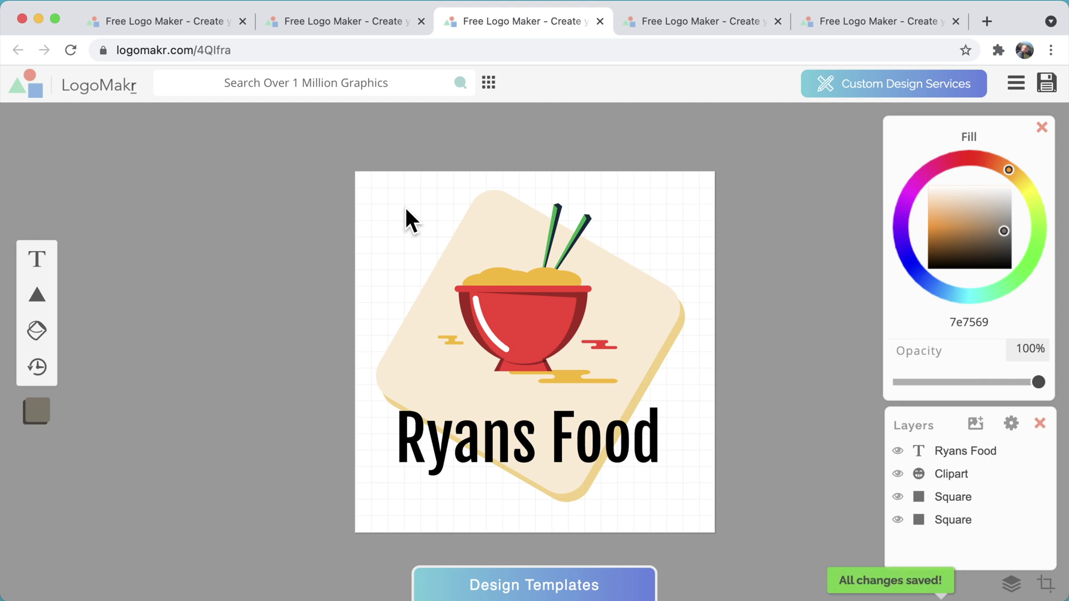
Add a 'Type Something' text line and drag it below the Ryans Food title.
click(529, 437)
click(467, 509)
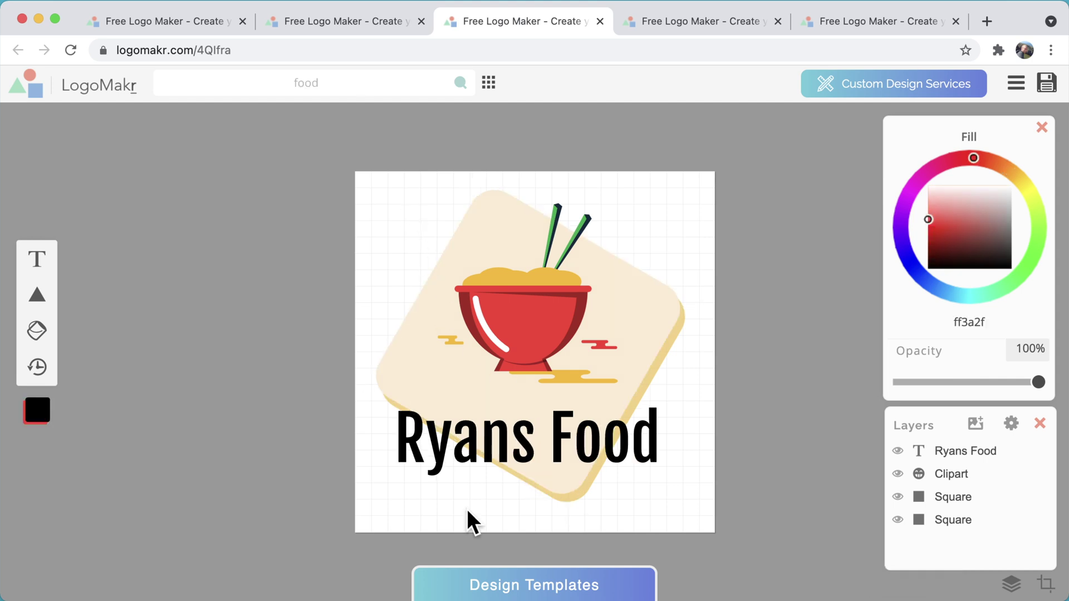
click(660, 437)
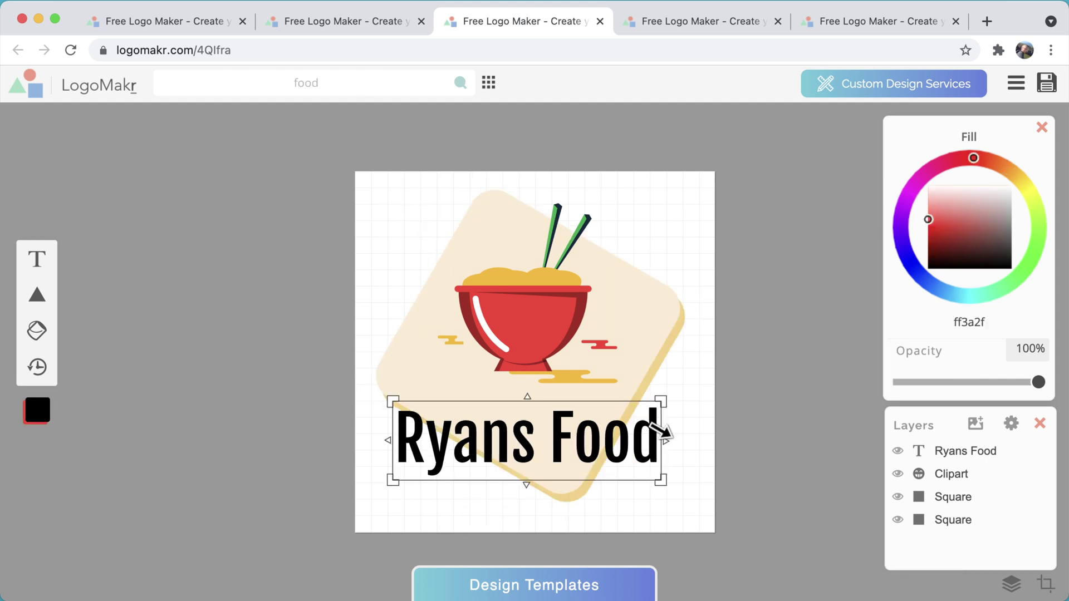
click(711, 505)
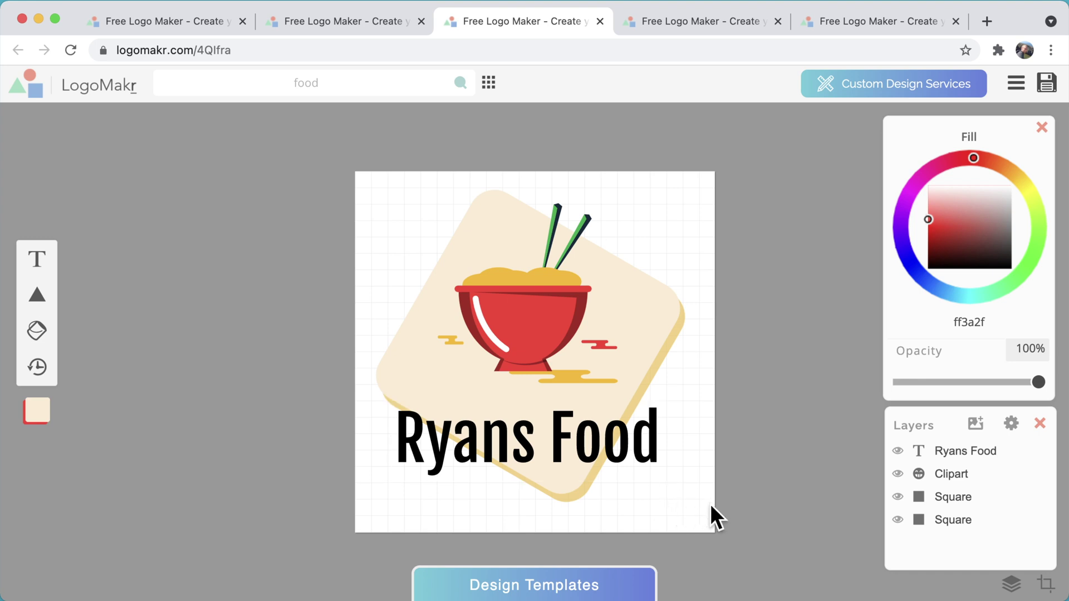
click(395, 386)
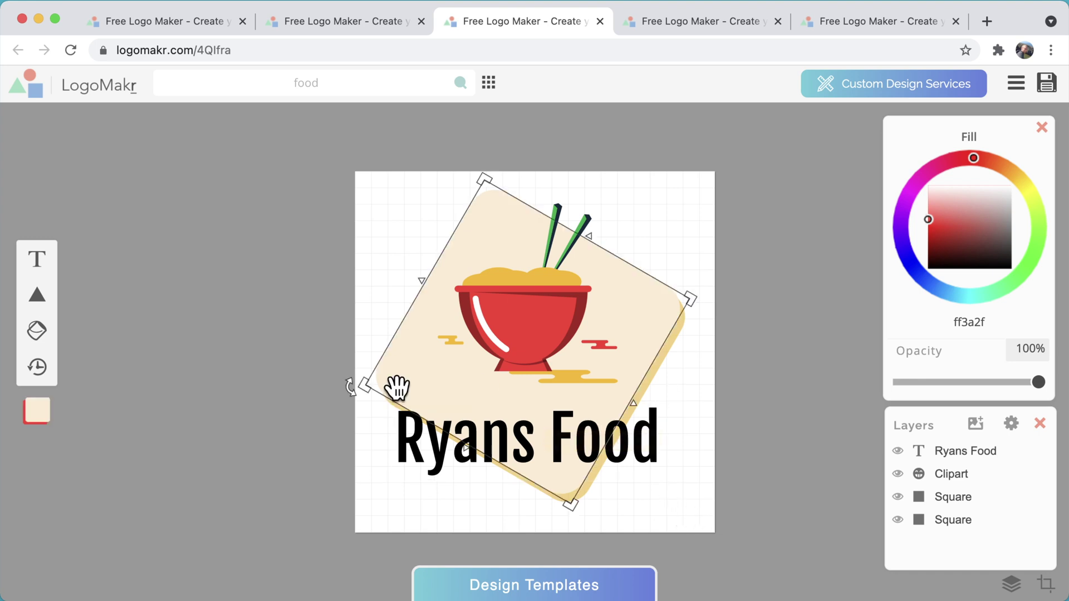
click(38, 265)
drag(486, 293, 503, 470)
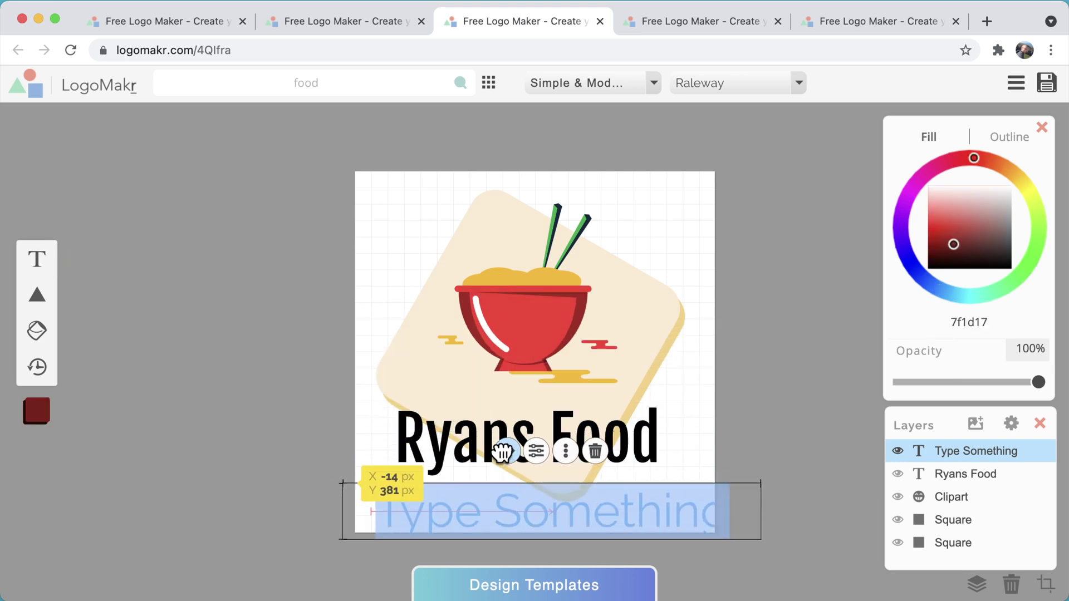
click(743, 376)
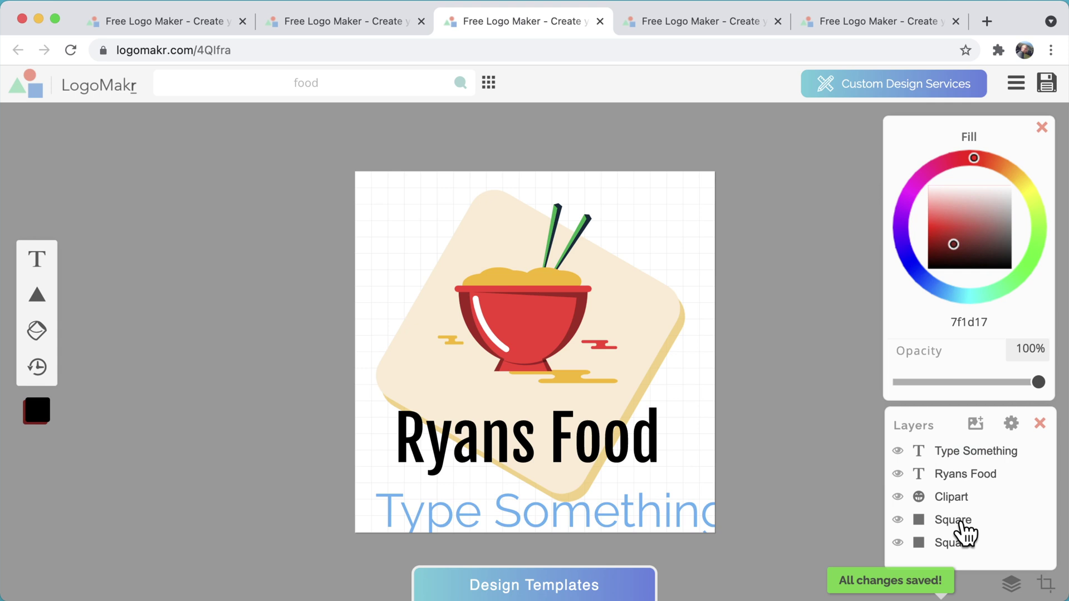
Expand the canvas up and left to 648 × 538 px, then marquee-select every logo element.
click(1045, 585)
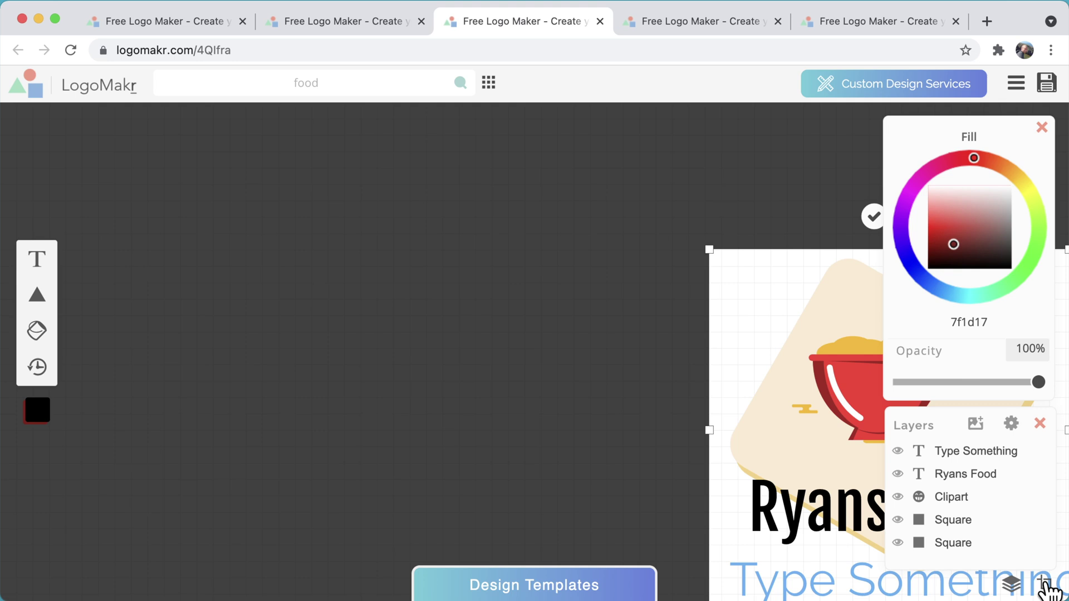
drag(709, 249, 513, 151)
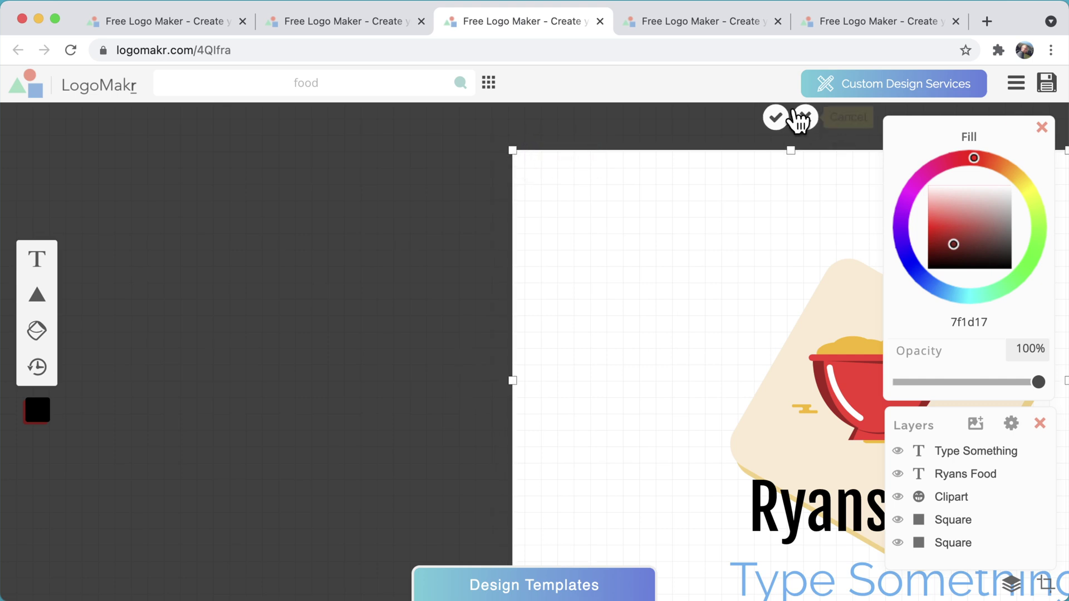
click(776, 118)
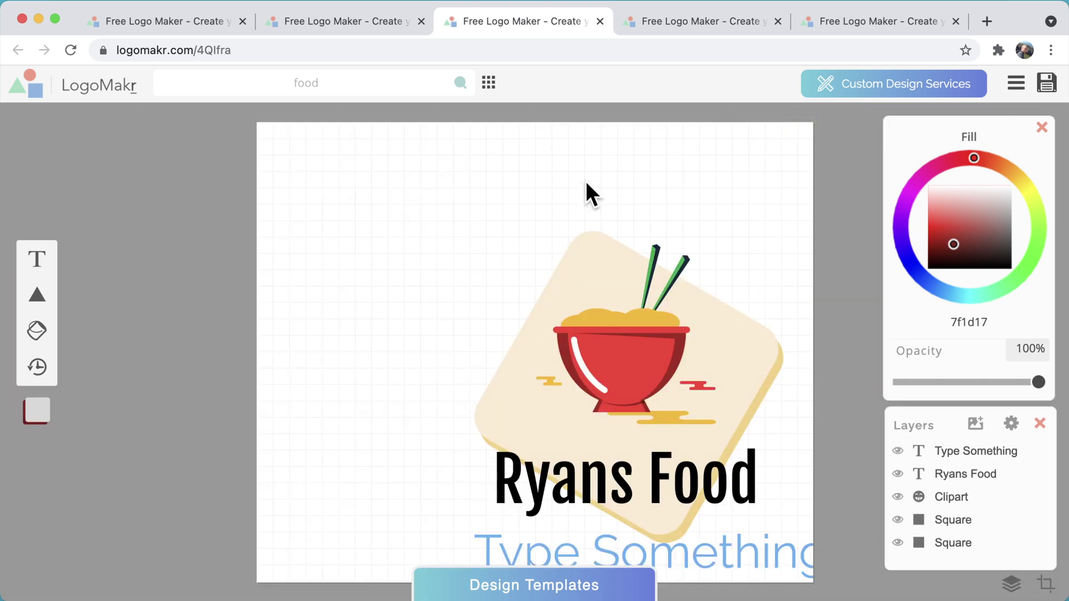
drag(393, 222, 638, 465)
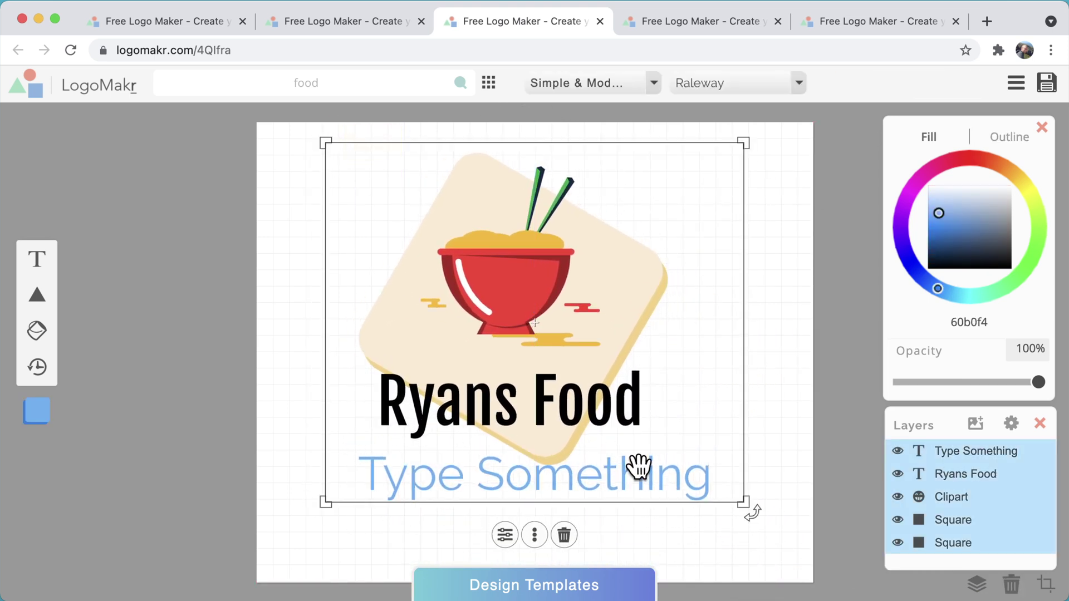
click(778, 466)
click(637, 469)
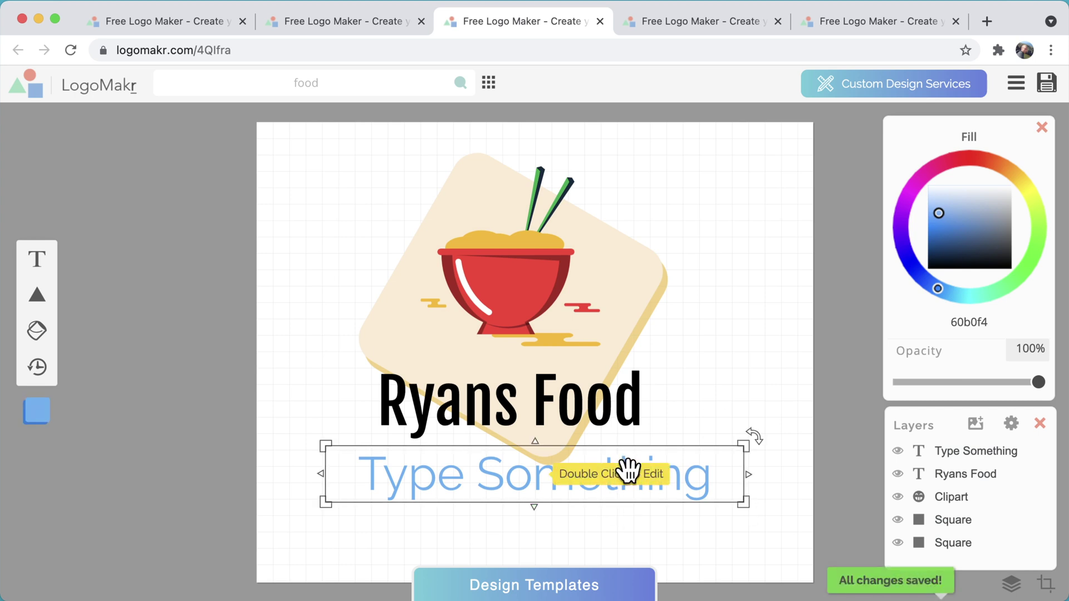
drag(633, 477, 640, 499)
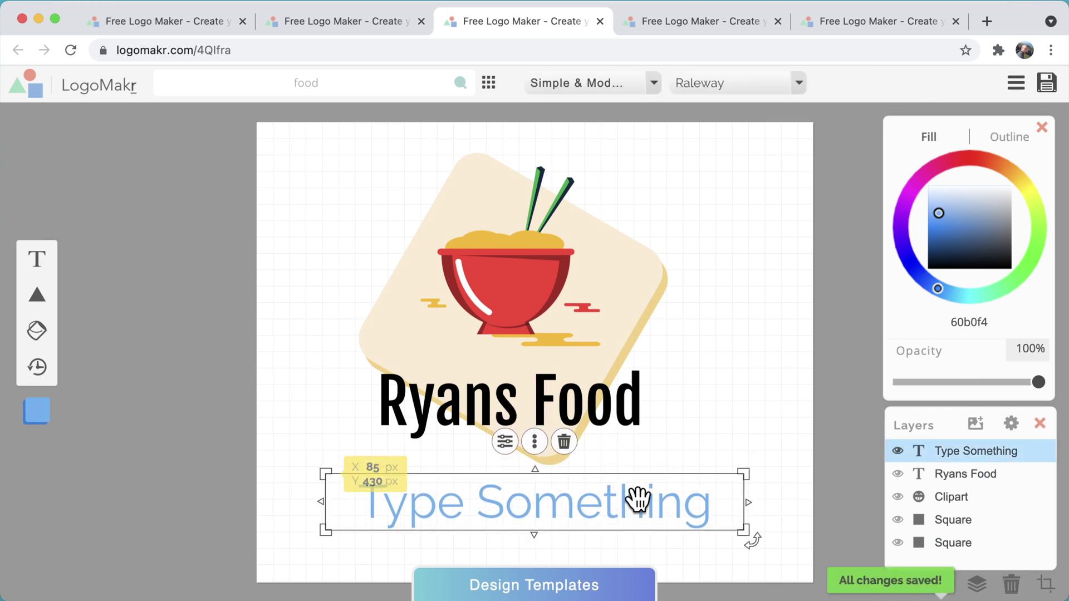
click(604, 499)
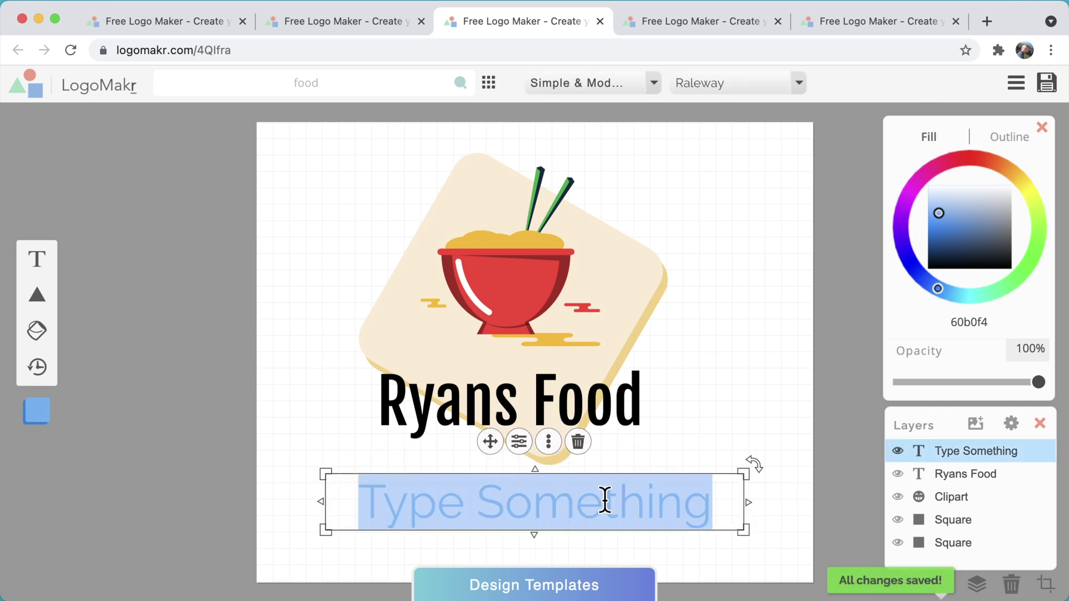
text((310)
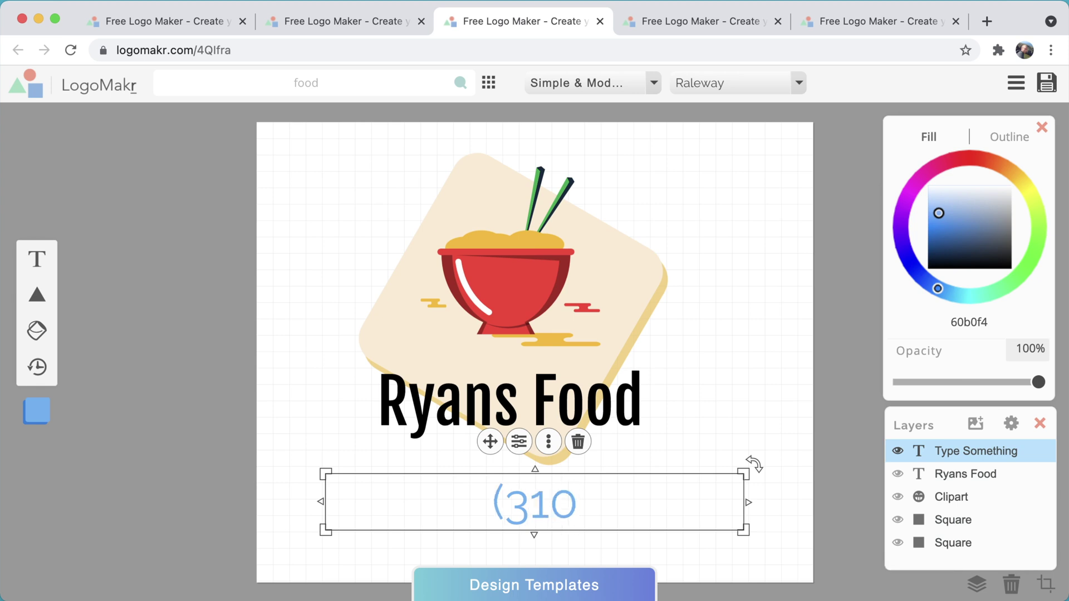
text() 555-)
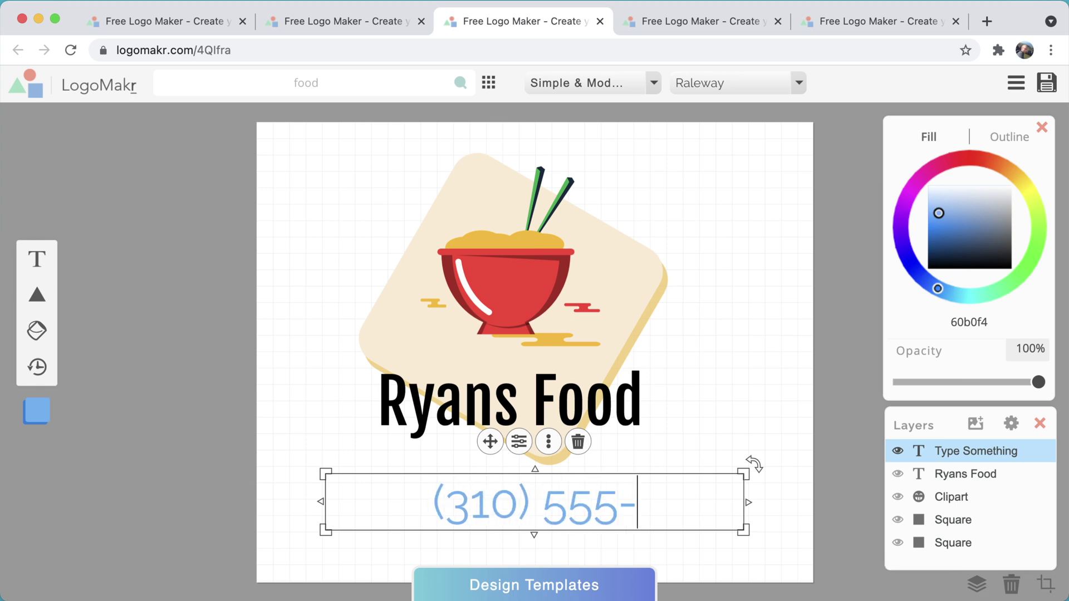
text(0202)
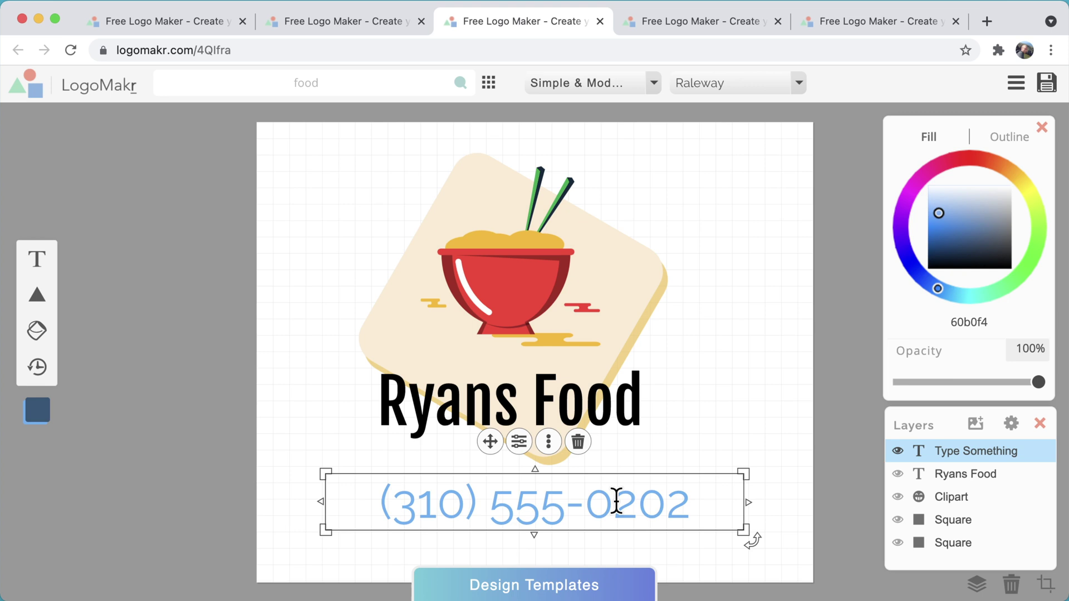
click(931, 258)
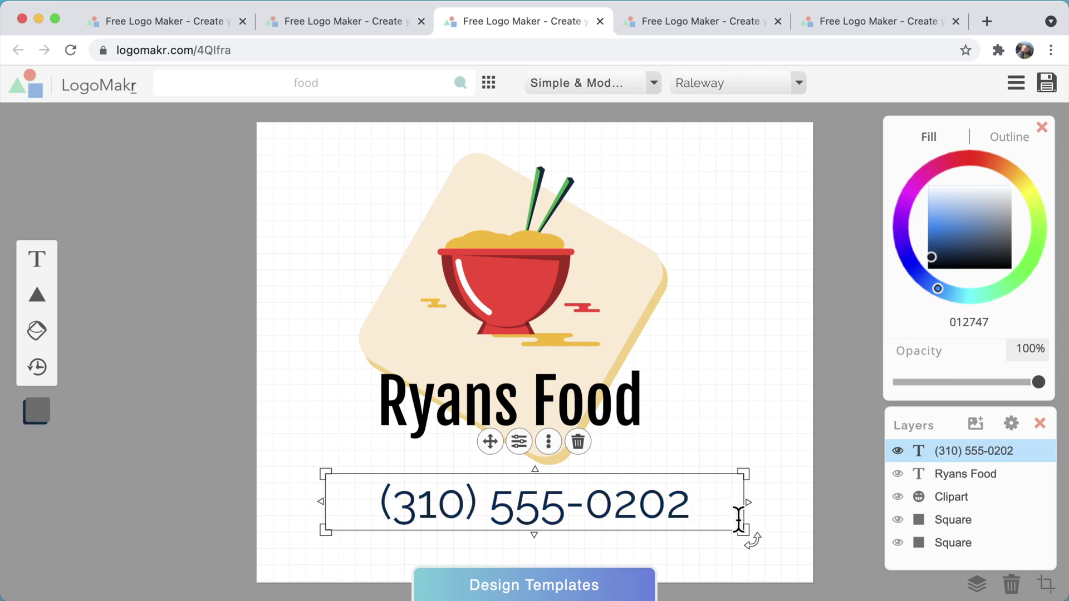
drag(746, 529, 612, 518)
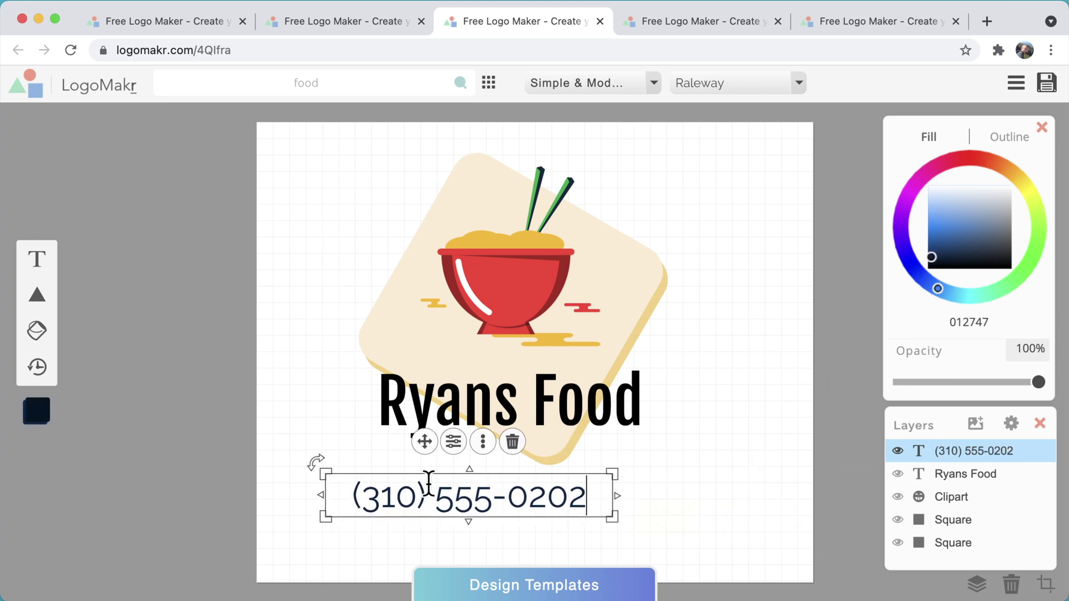
drag(423, 445, 475, 452)
Nudge the phone number up-left, then select the whole logo and move it to the canvas centre.
click(314, 266)
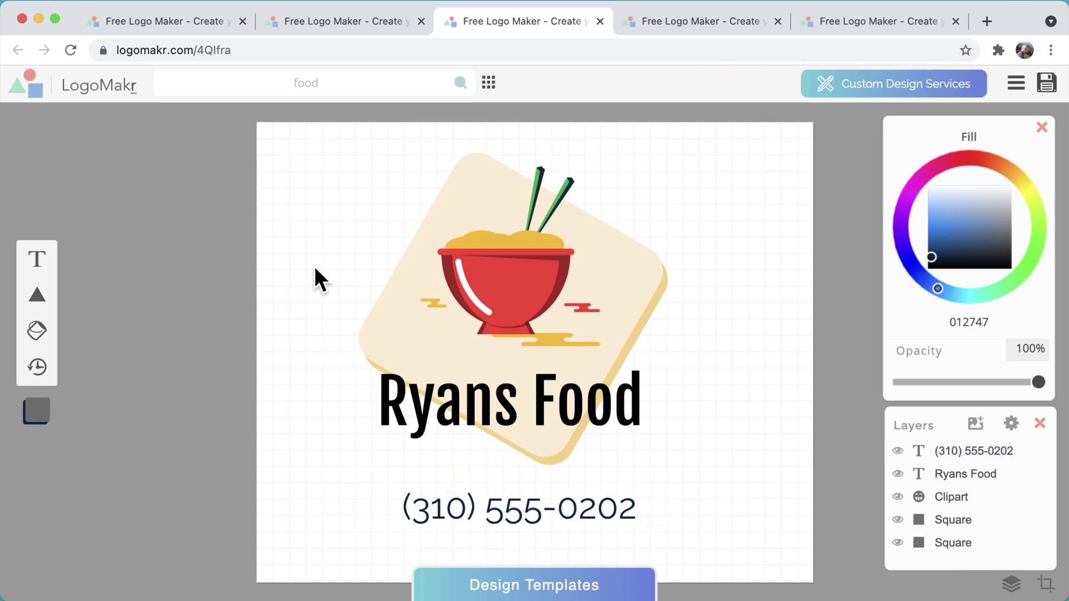
drag(500, 511, 492, 504)
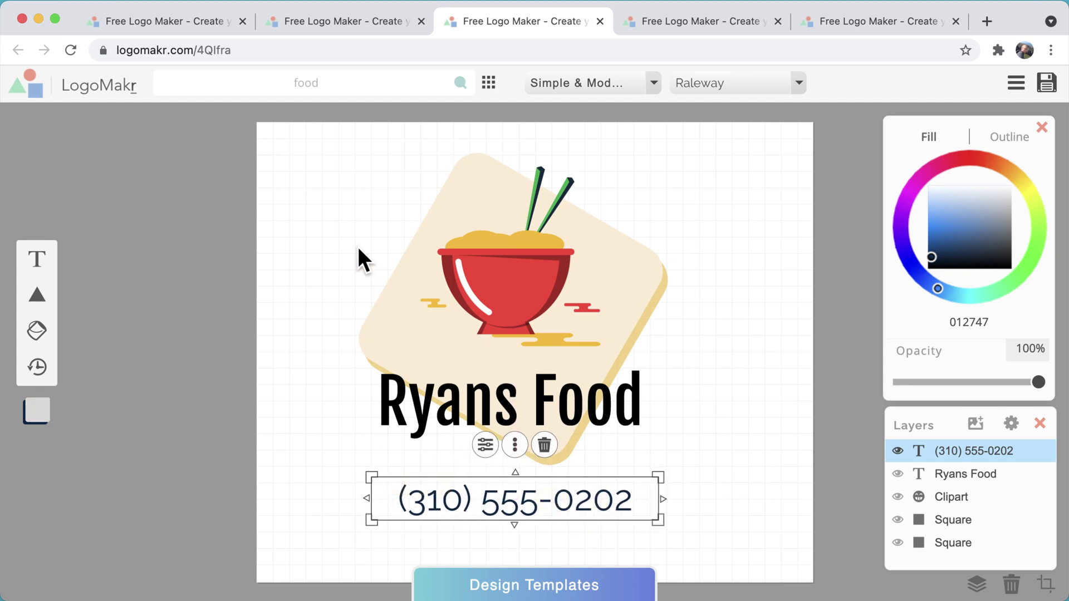
click(324, 211)
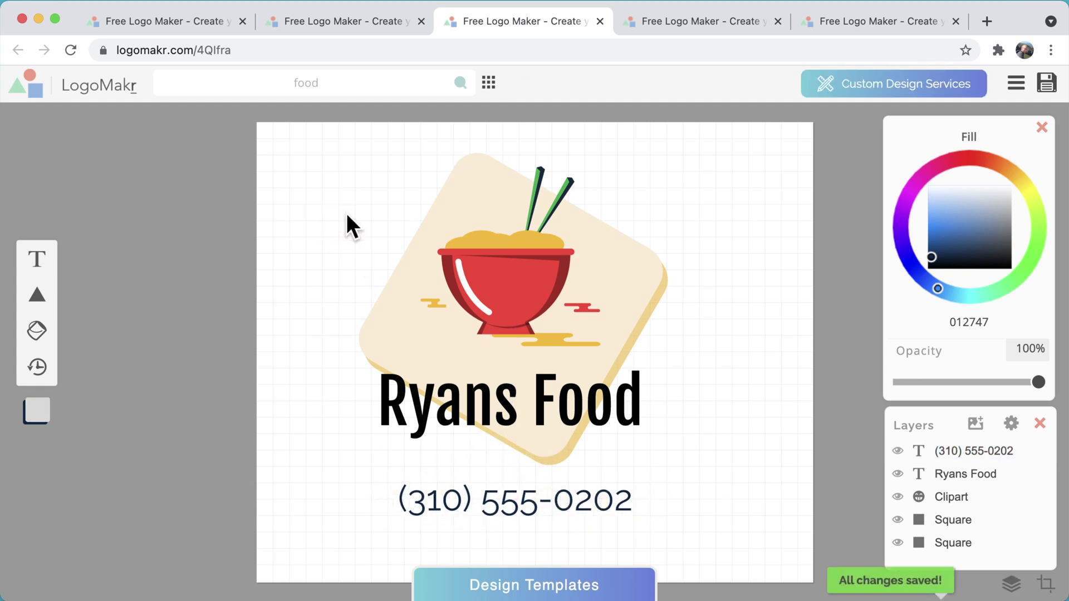
click(423, 250)
click(757, 400)
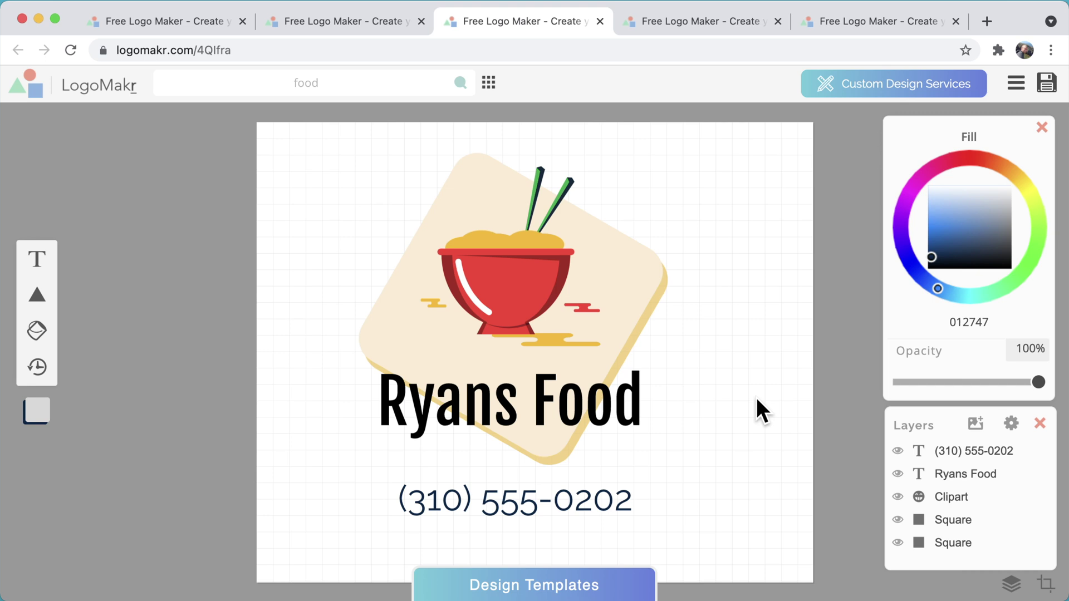
click(1046, 583)
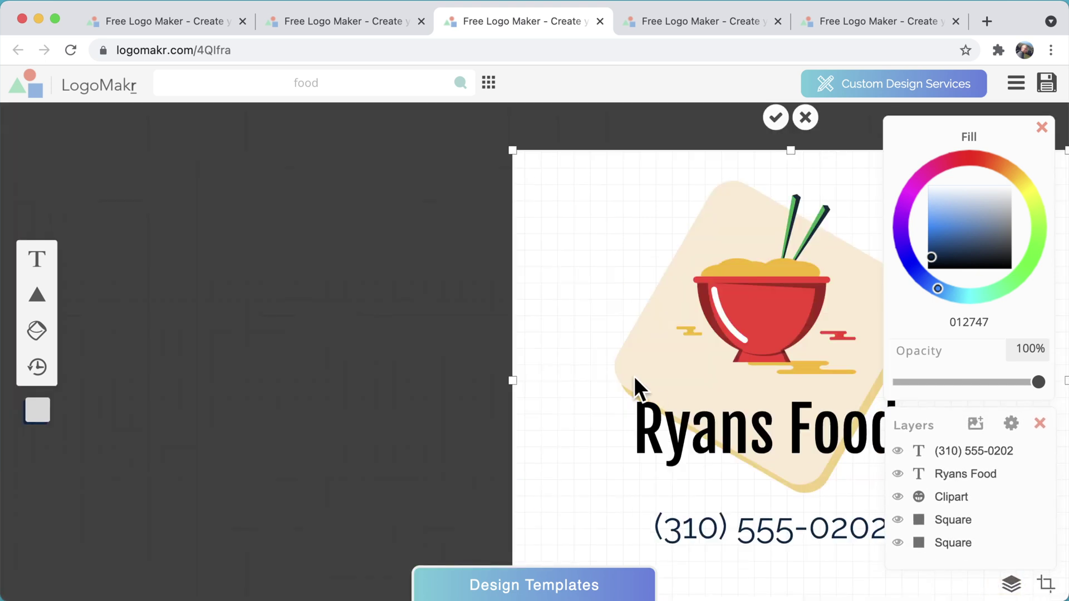
click(512, 147)
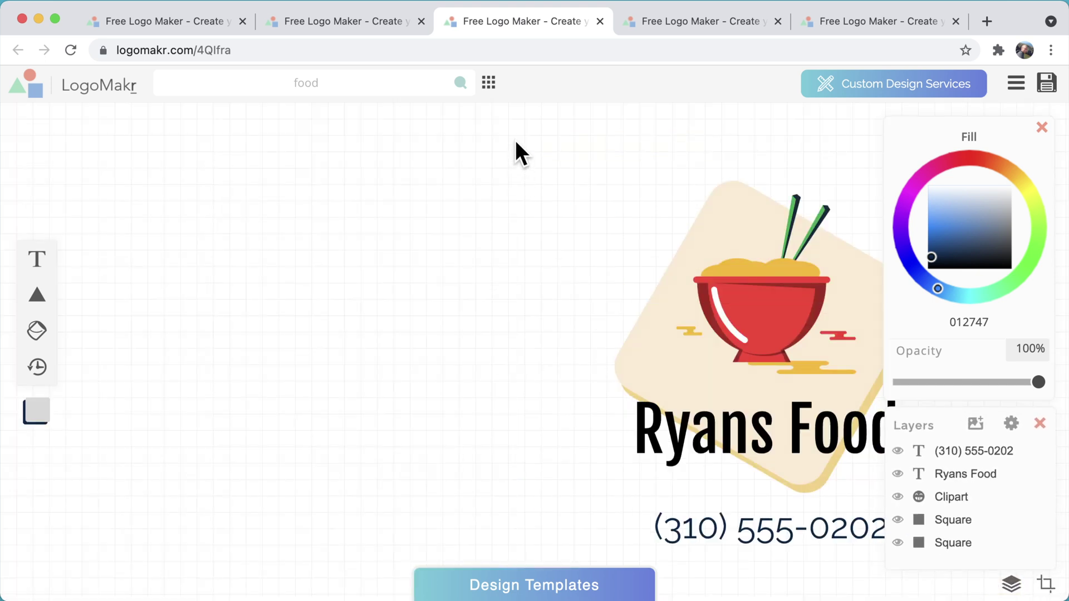
drag(515, 140, 706, 266)
drag(524, 156, 922, 599)
drag(811, 494, 513, 440)
click(710, 450)
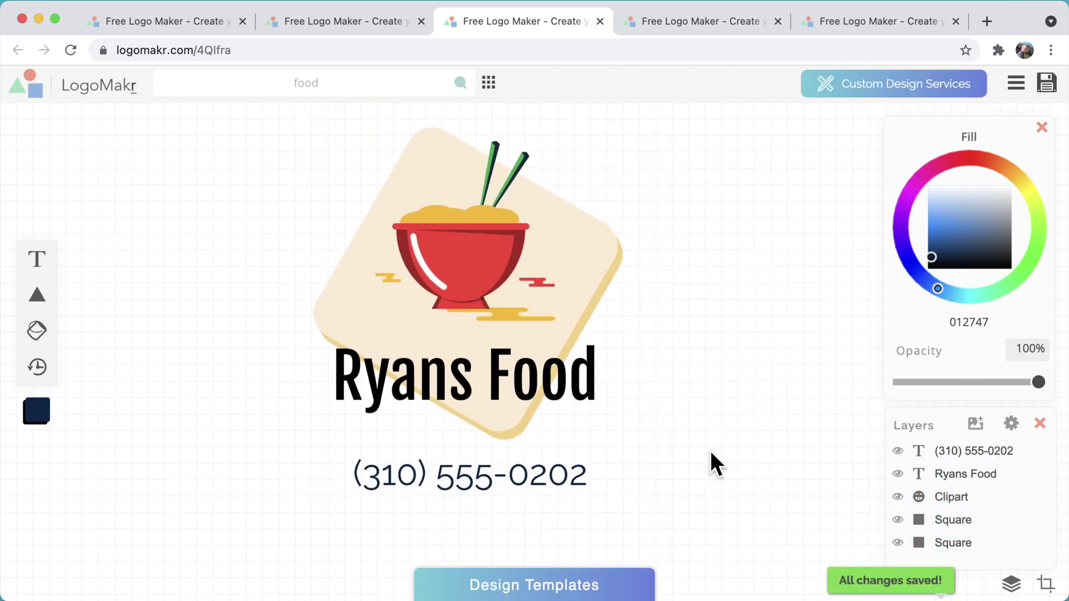
Crop the canvas snugly around the bowl, Ryans Food title and phone number.
click(1045, 583)
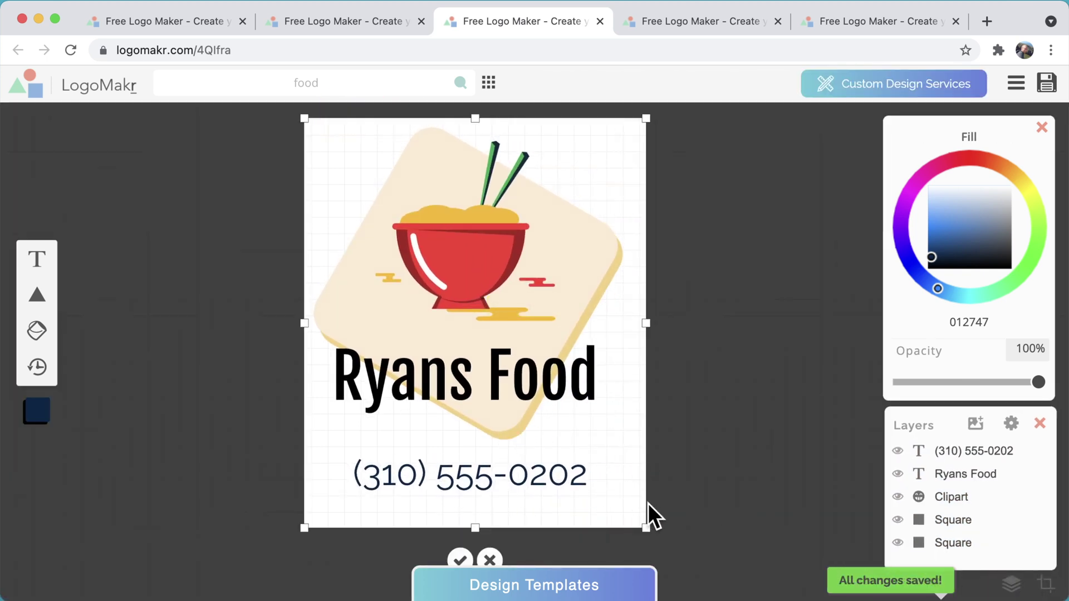
drag(646, 527, 648, 513)
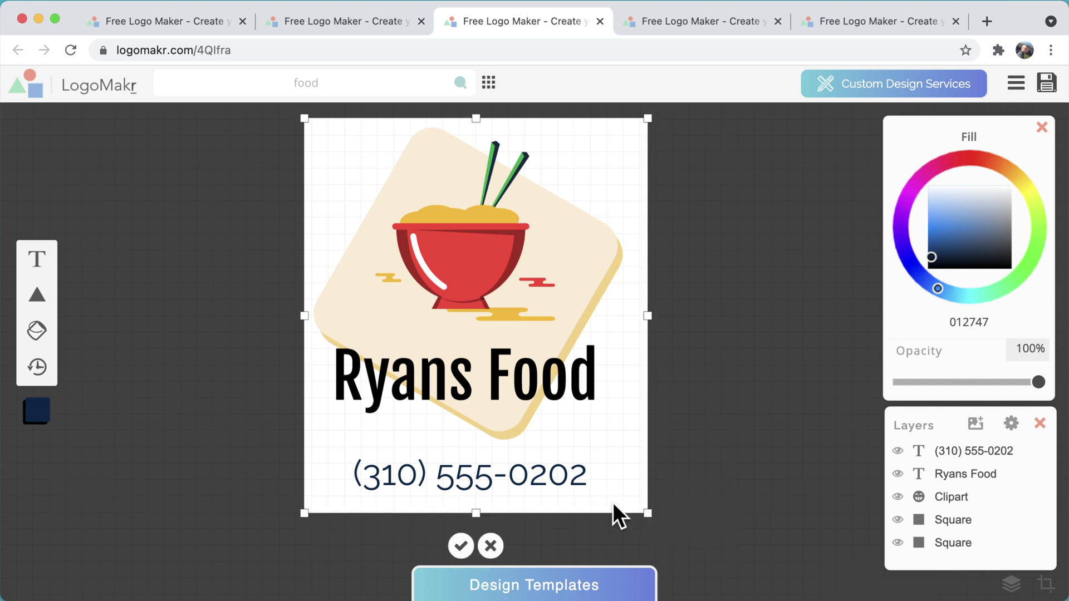
drag(304, 316, 295, 315)
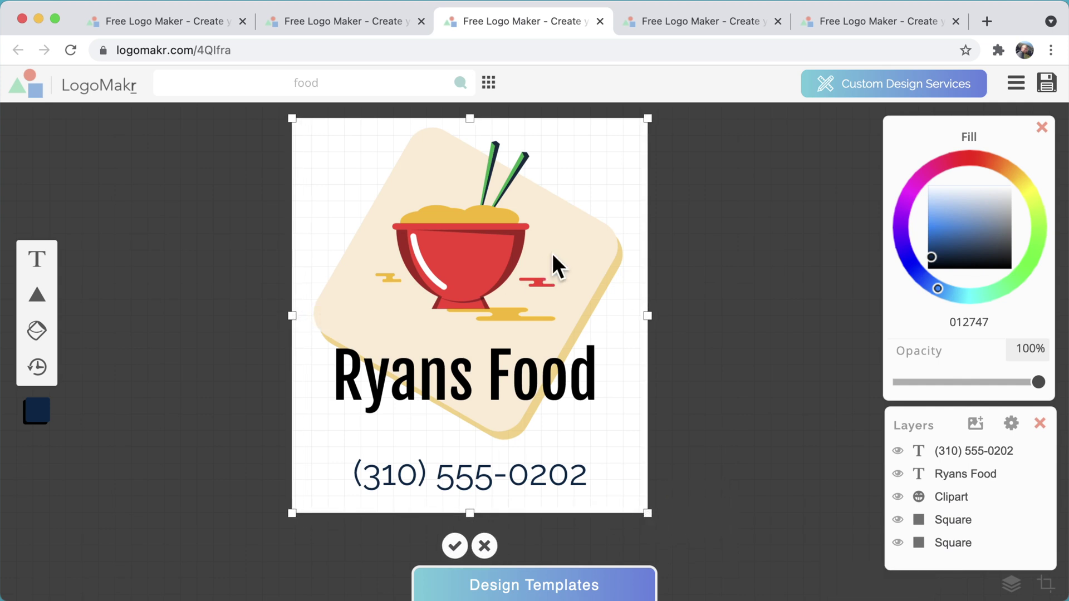
drag(624, 177, 628, 172)
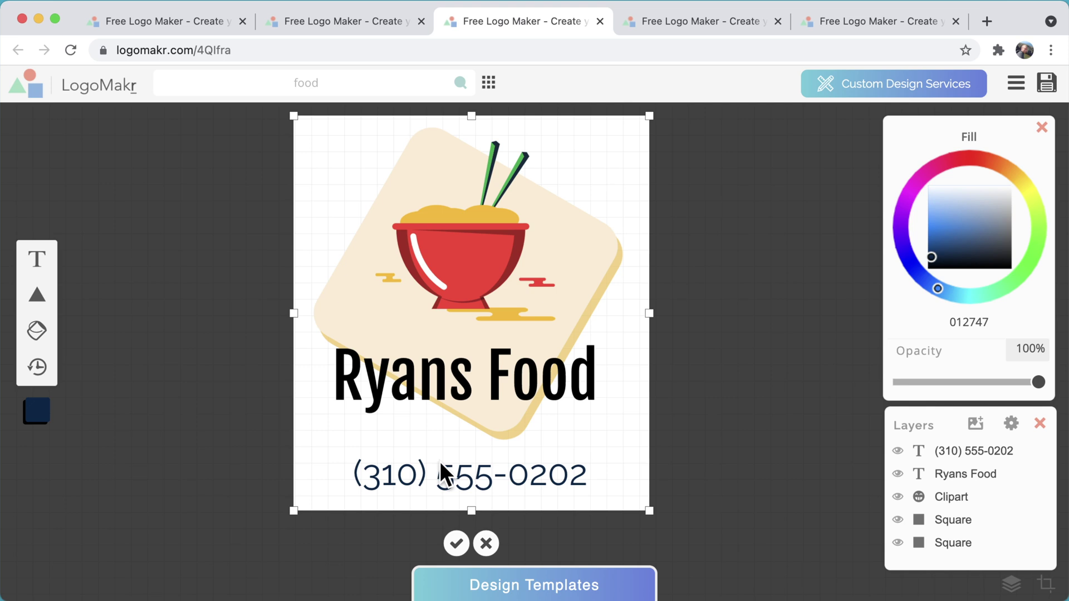
click(458, 543)
click(393, 172)
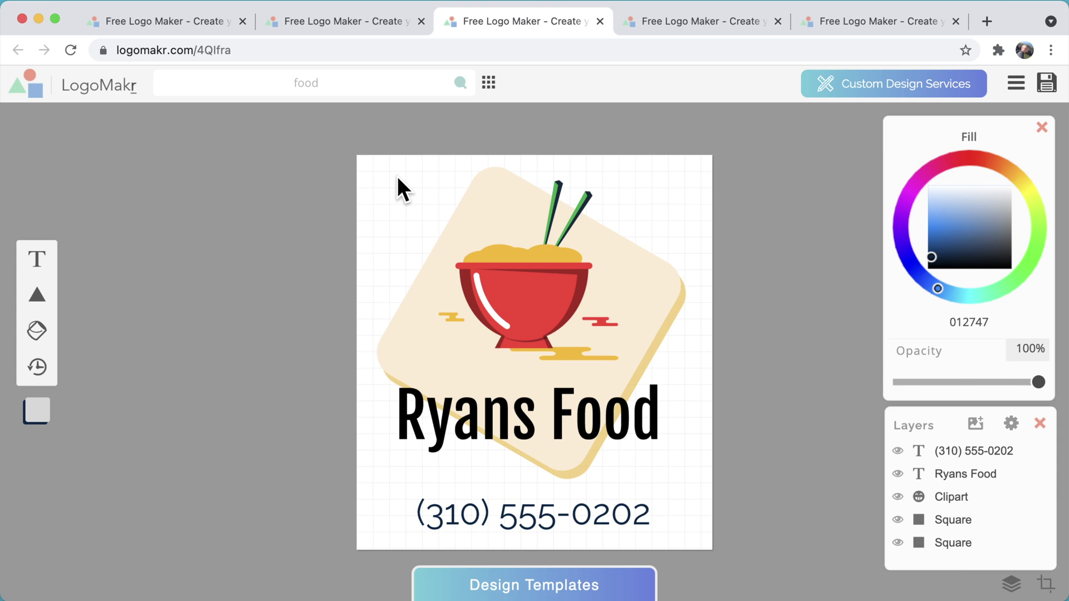
Revert the phone number to black and save, bringing up the $19 High Resolution License Files offer.
key(ctrl+z)
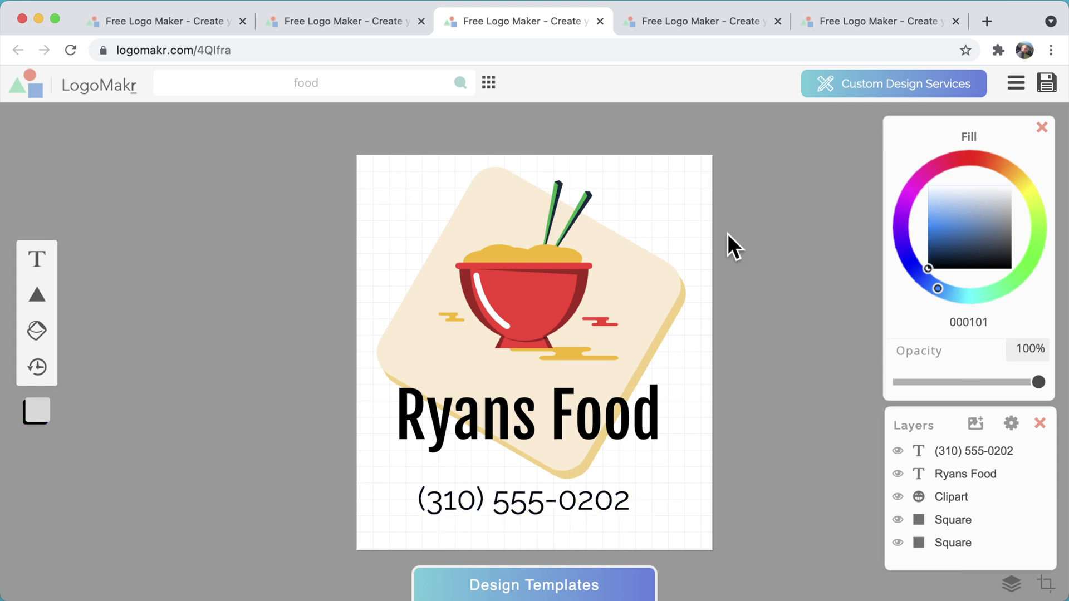
click(1050, 84)
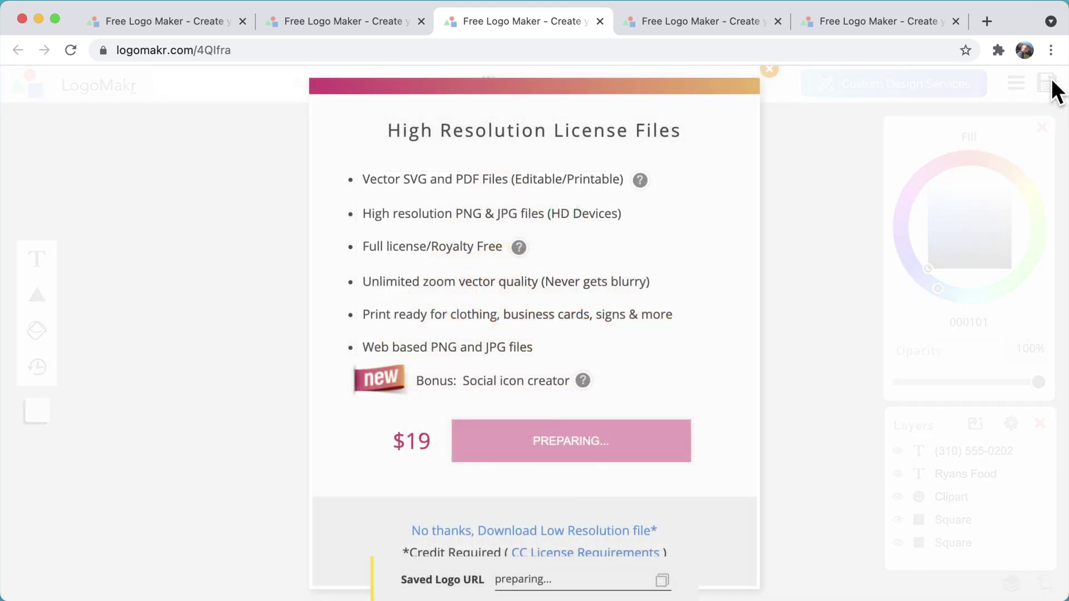
drag(184, 50, 298, 62)
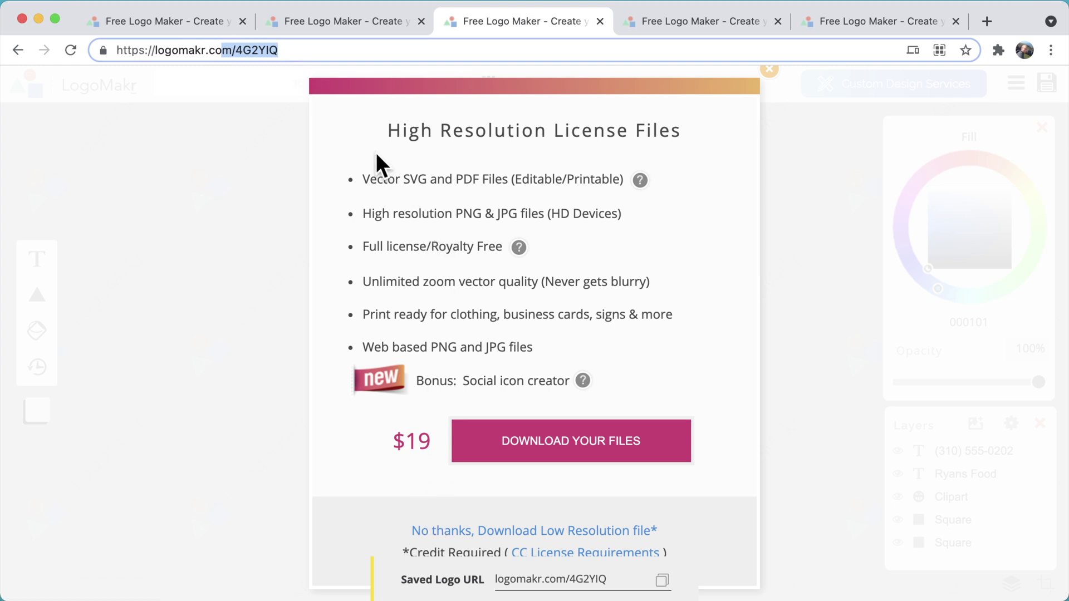
drag(552, 132, 714, 144)
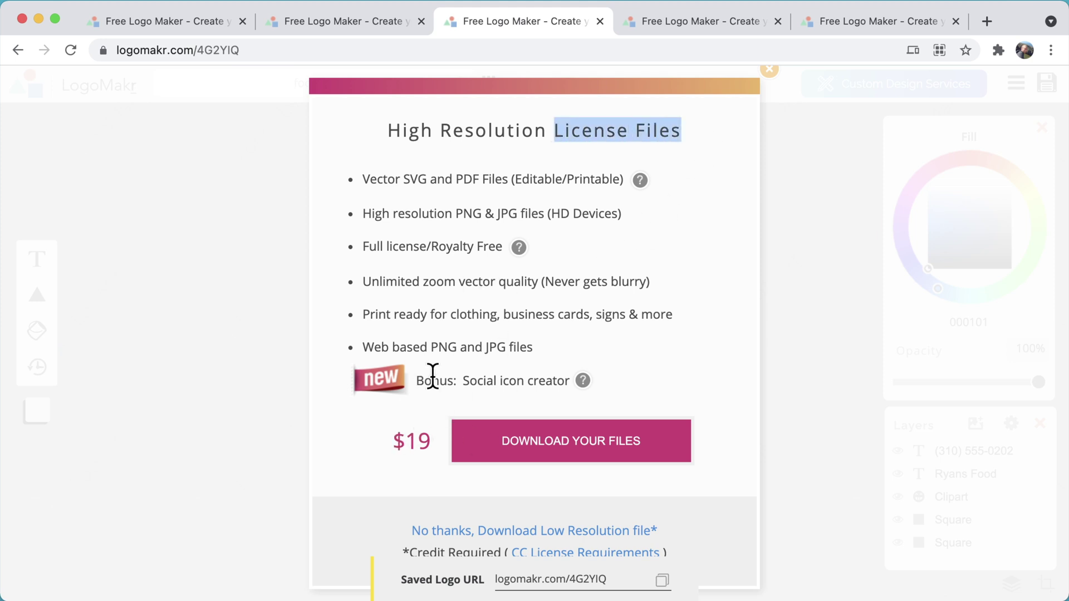
click(444, 255)
click(642, 293)
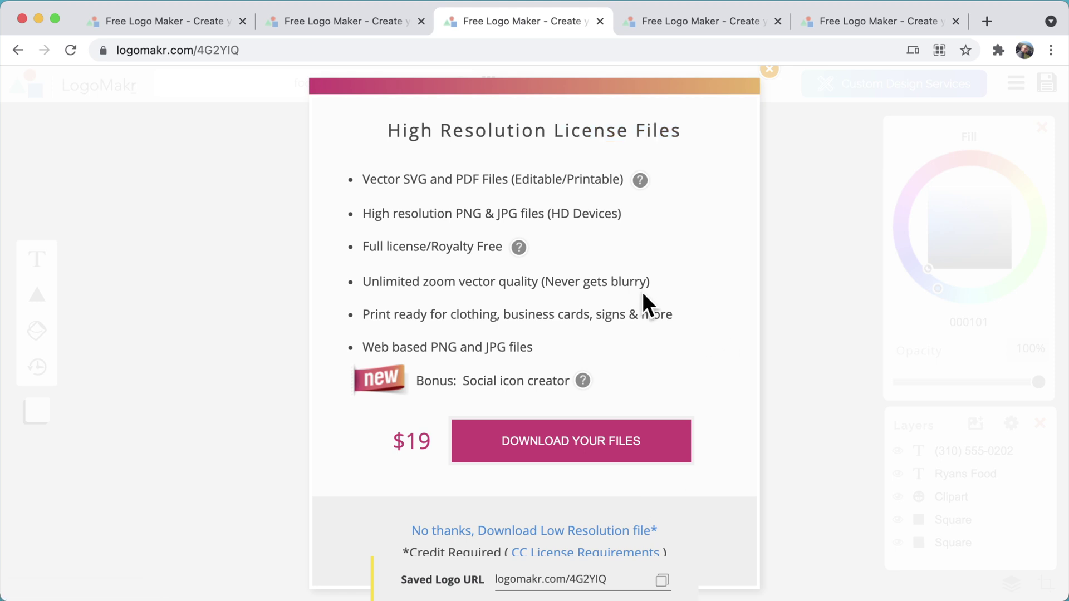
Download the free low-resolution PNG, open the give-credit page, and return to the editor tab.
click(475, 532)
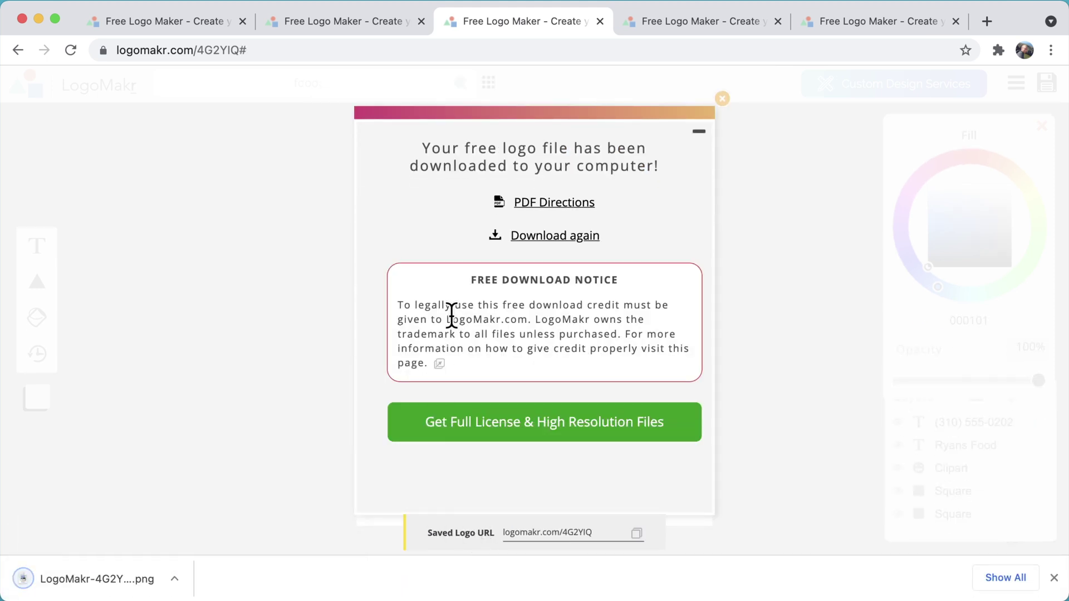
drag(427, 306, 591, 337)
click(594, 346)
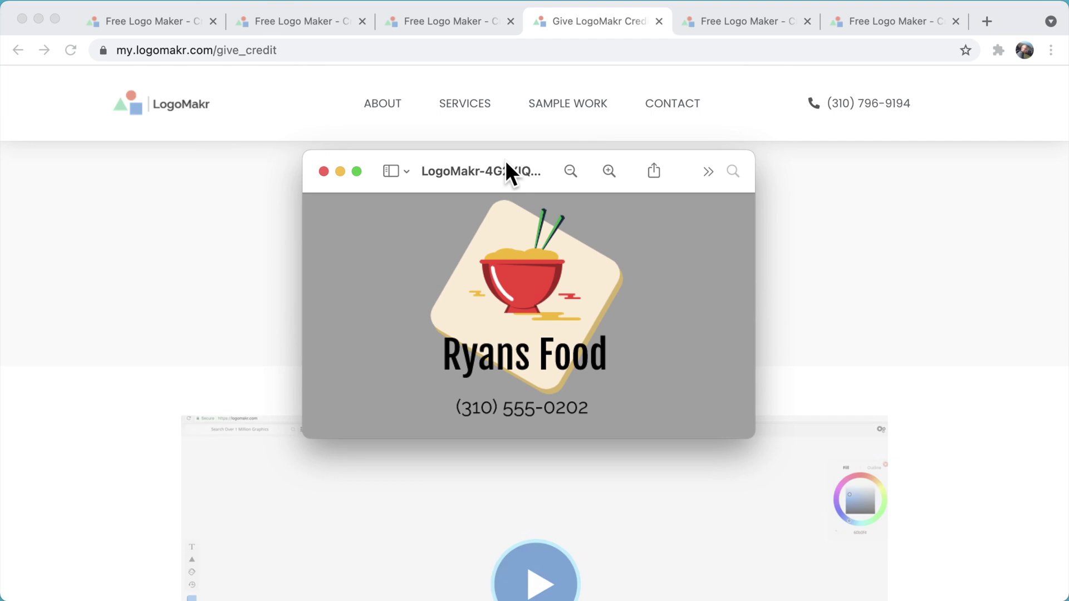
click(544, 4)
click(455, 18)
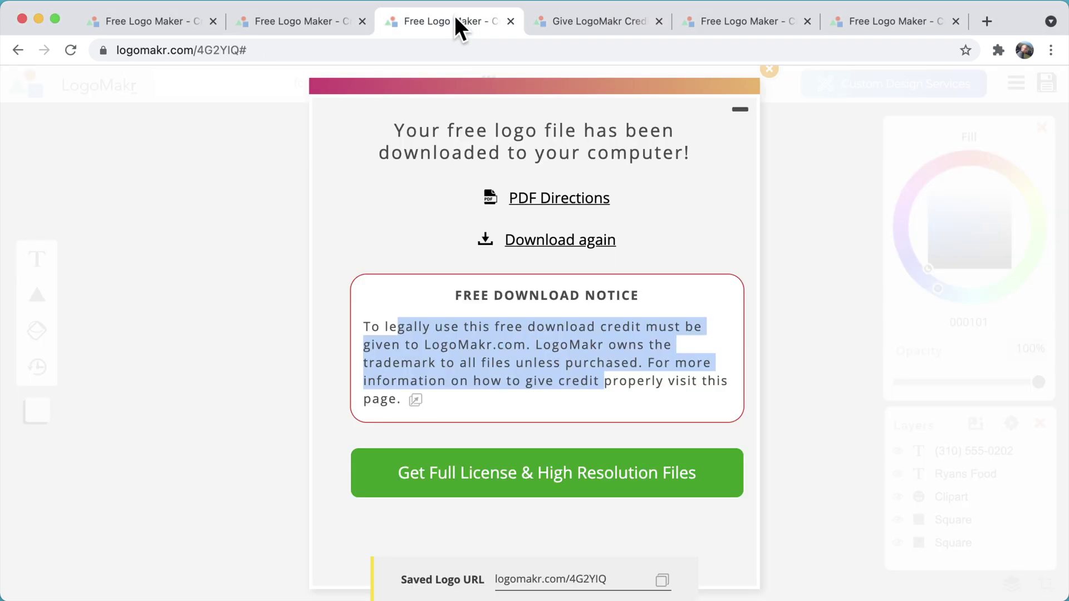
Close the download-complete notice to return to the finished noodle-bowl logo.
click(768, 75)
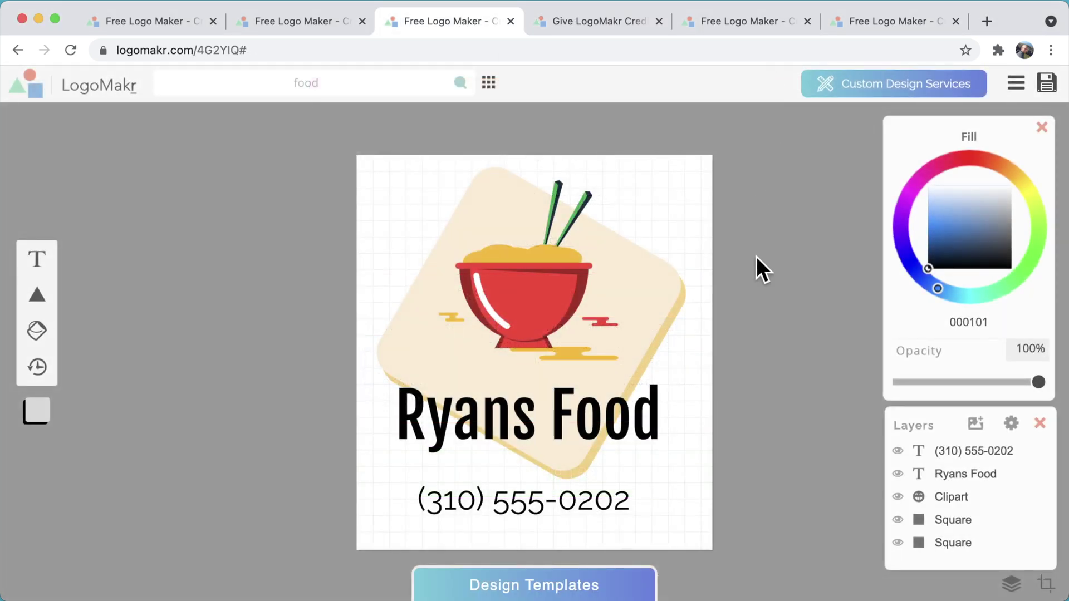